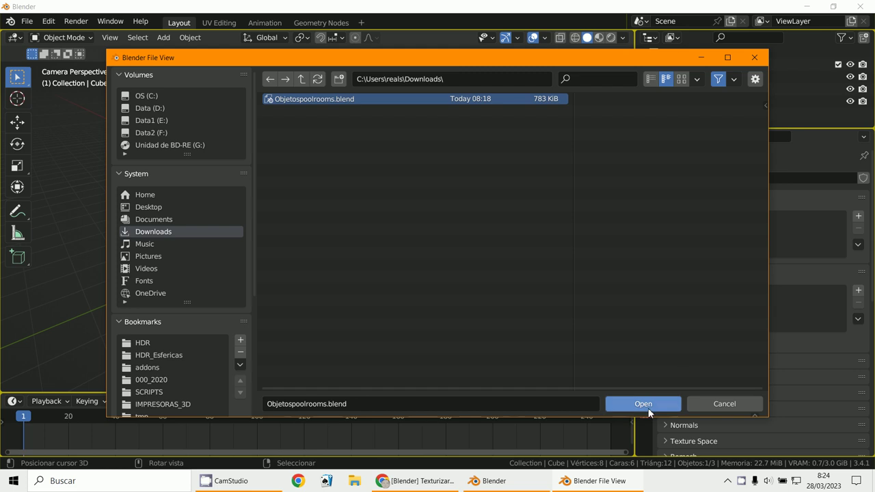
Step: Open the file Objetospoolrooms.blend from the Downloads folder
click(643, 403)
middle_drag(369, 259, 340, 246)
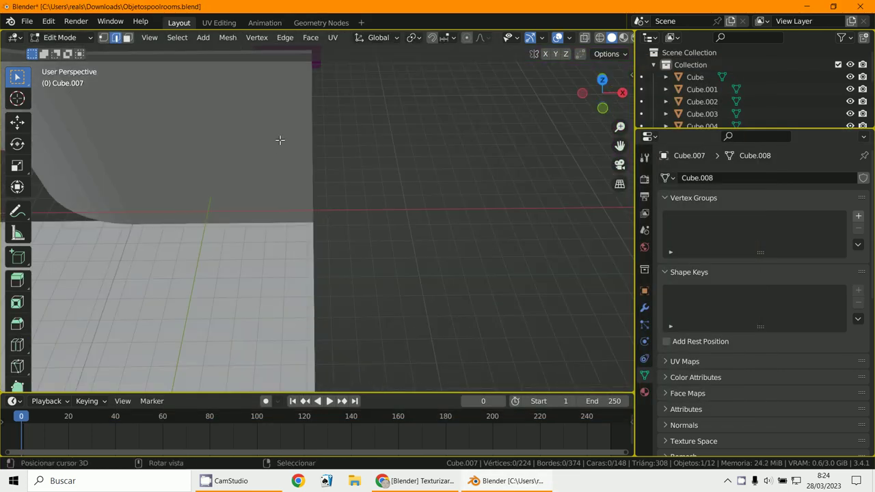
scroll(279, 139, down, 4)
Step: Switch to Object Mode and isolate the wavy wall in local view
click(58, 37)
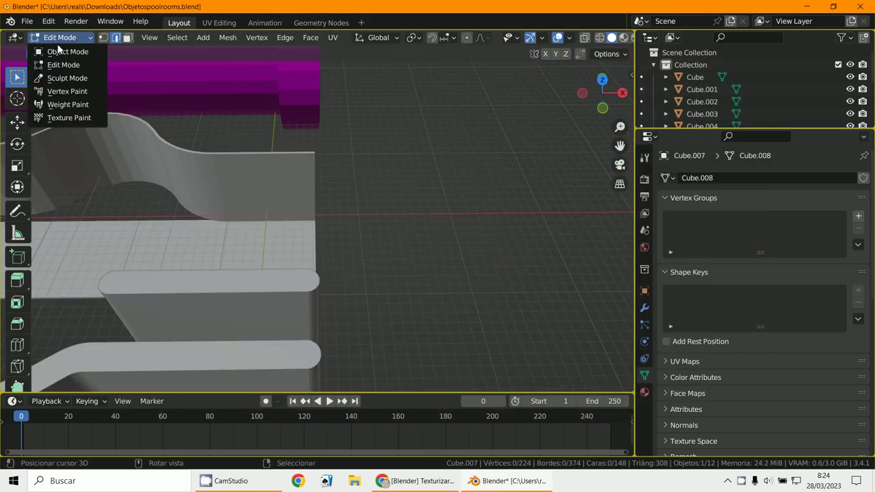
click(60, 38)
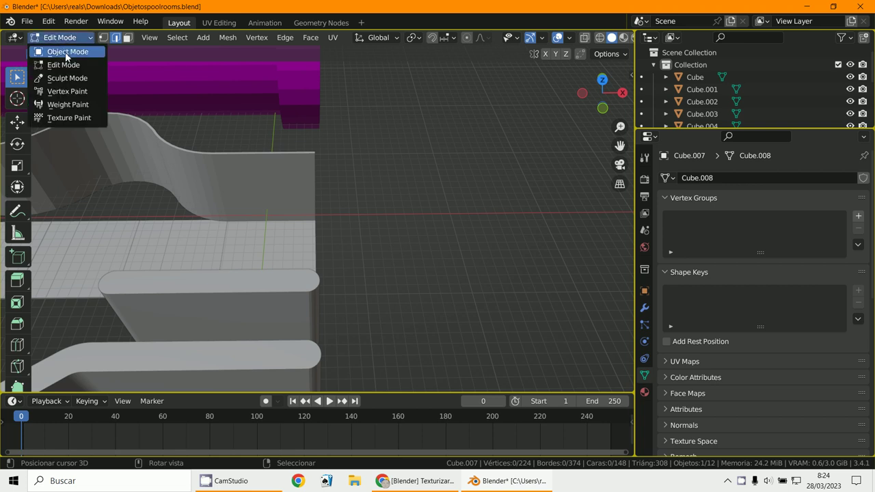
click(65, 52)
click(179, 185)
key(KP_Divide)
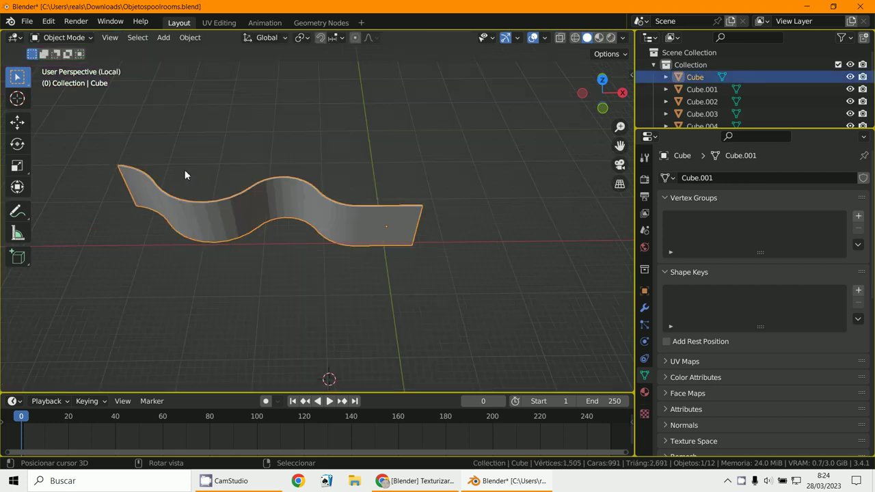
scroll(194, 170, up, 3)
middle_drag(194, 169, 294, 242)
scroll(212, 213, down, 3)
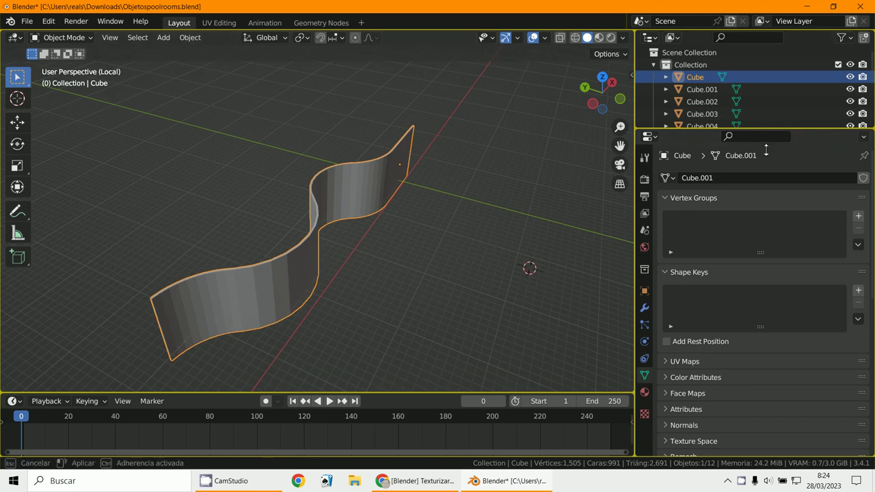
Step: Enlarge the Outliner area in height and width and change it into a UV Editor
drag(765, 128, 665, 290)
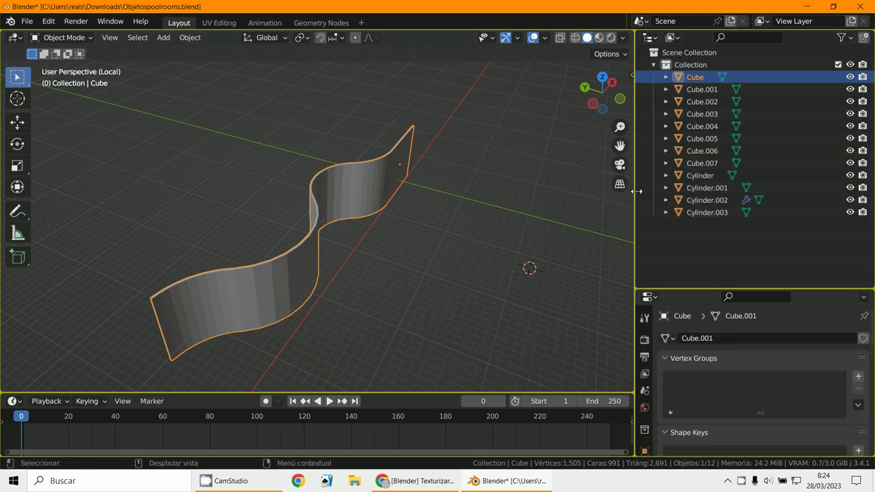
drag(634, 192, 489, 199)
scroll(314, 235, up, 2)
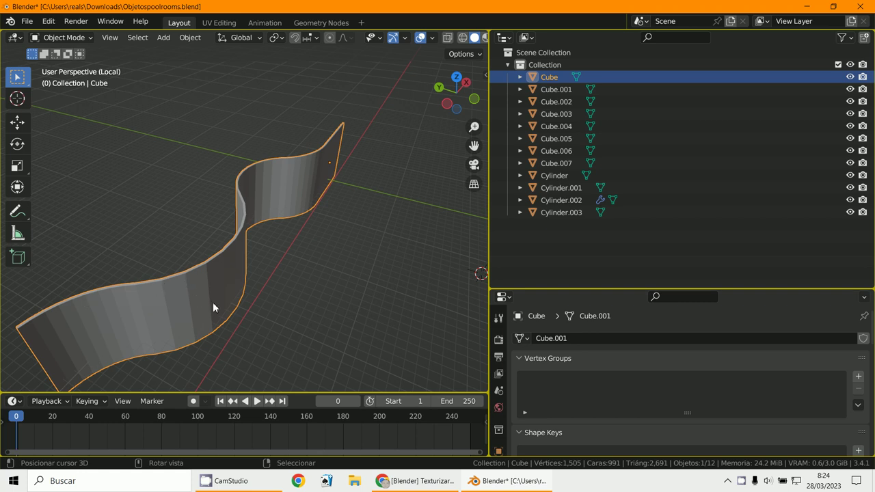
shift+middle_drag(250, 297, 287, 272)
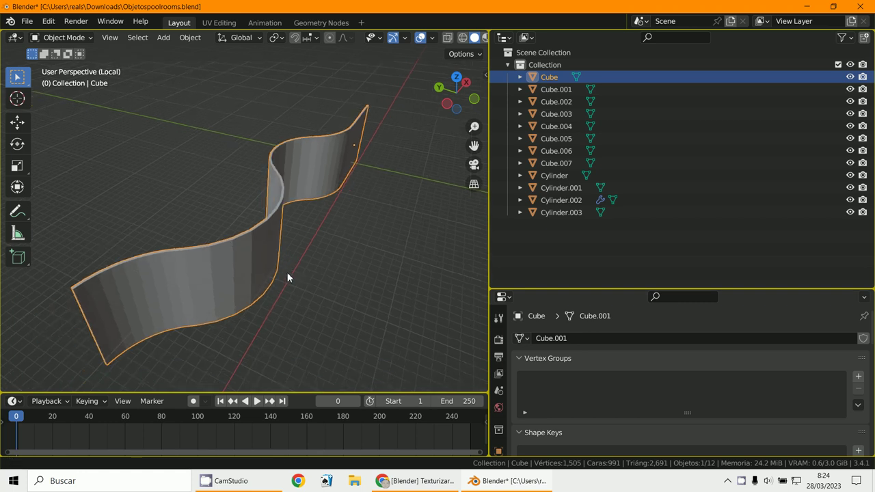
click(504, 38)
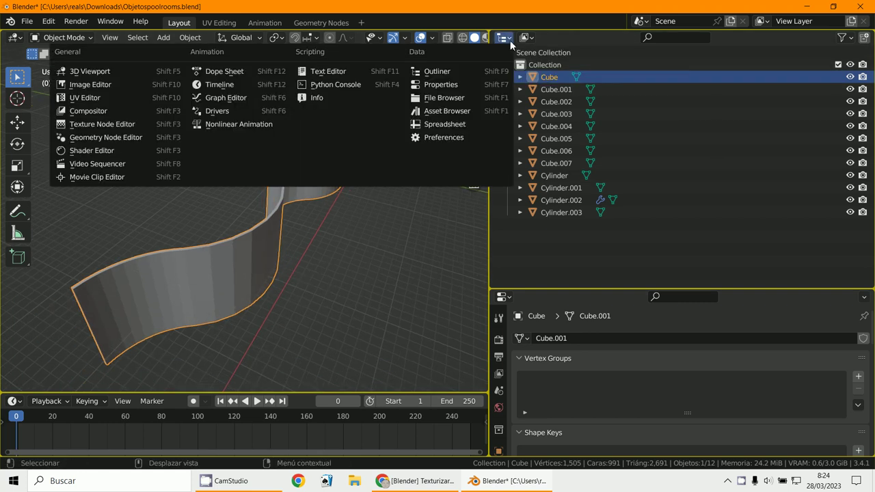
click(62, 101)
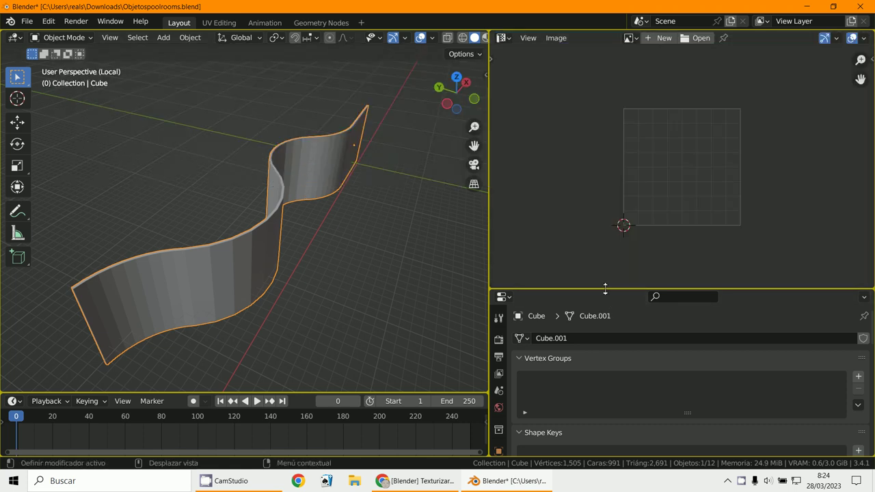
Step: Expand the wall's UV Maps data, collapsing Vertex Groups and Shape Keys, and delete its existing UV map
drag(605, 289, 634, 157)
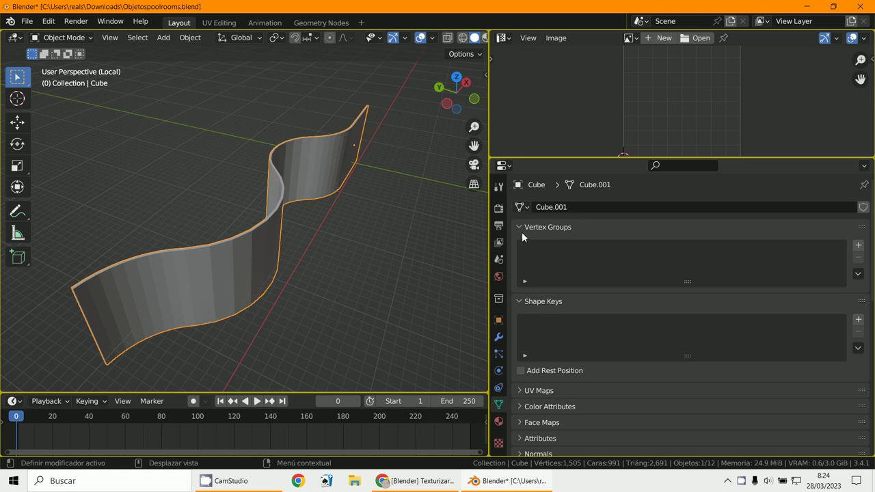
drag(521, 231, 519, 239)
click(523, 257)
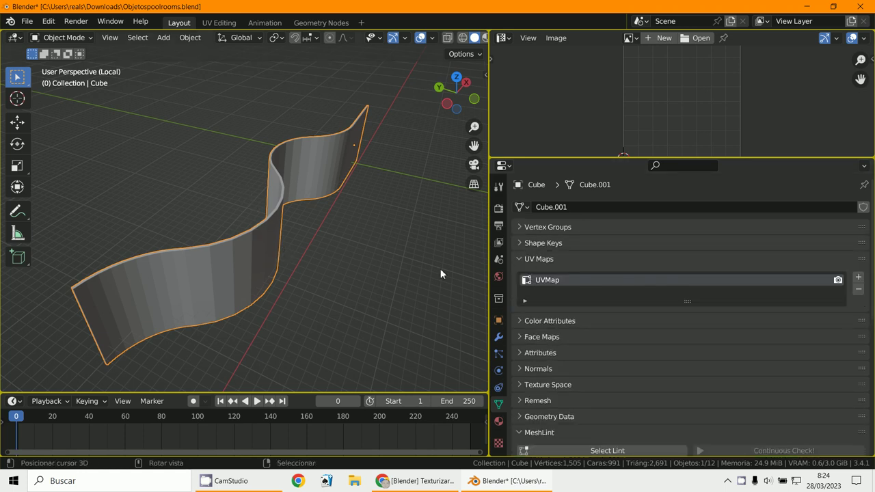
click(858, 290)
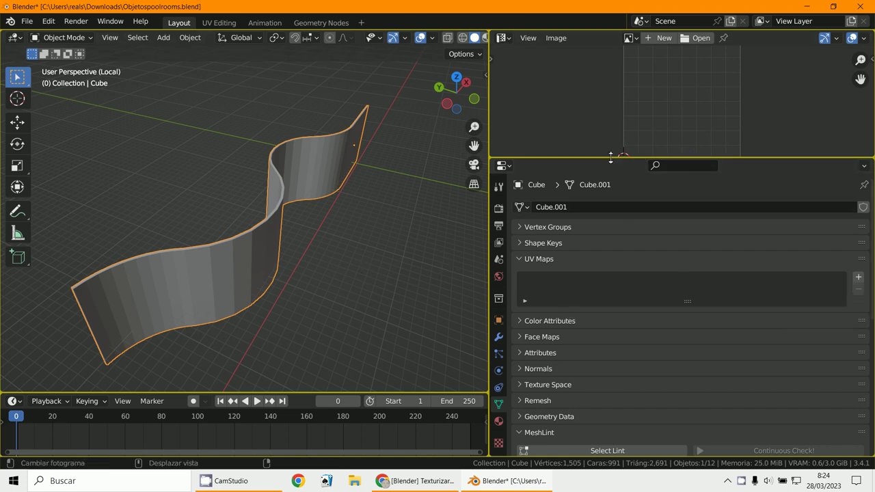
Step: Enlarge the UV Editor, select the wall's entire mesh in Edit Mode and unwrap it
drag(612, 160, 611, 271)
scroll(381, 214, up, 2)
scroll(382, 198, up, 2)
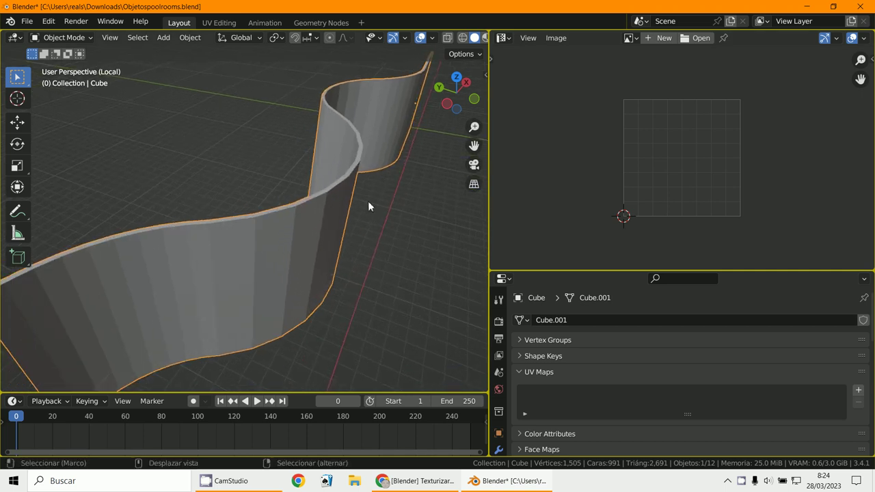
click(62, 38)
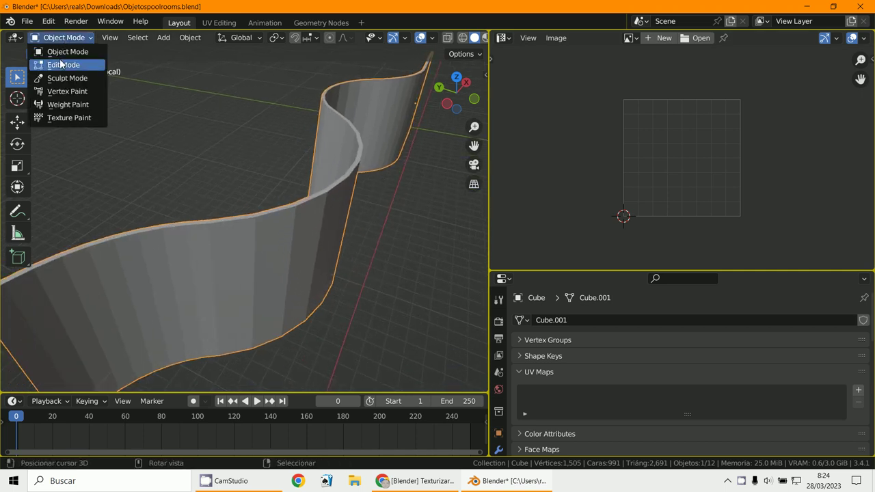
click(63, 64)
key(a)
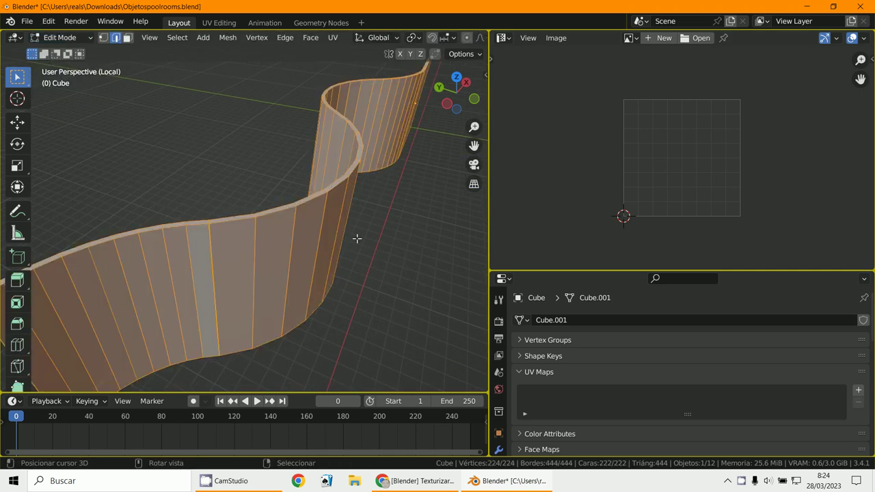
key(u)
click(325, 48)
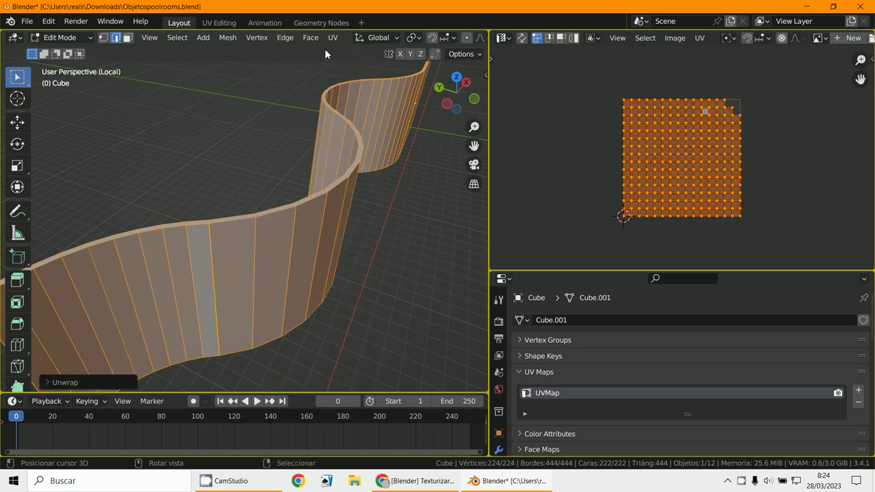
scroll(787, 201, up, 3)
scroll(787, 202, down, 3)
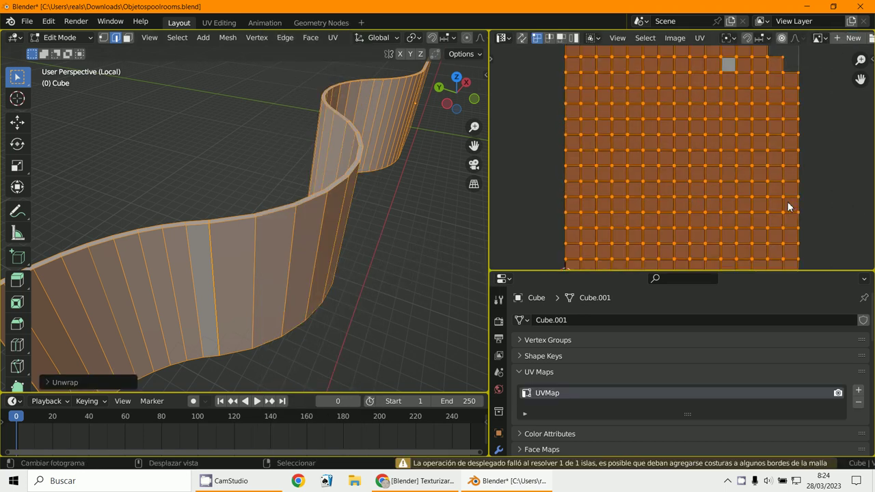
scroll(431, 284, down, 3)
Step: Select one side's top and bottom edge loops on the wavy wall together with a vertical edge at the wall's end
mouse_move(422, 294)
middle_down()
mouse_move(363, 293)
mouse_move(377, 269)
middle_up()
scroll(366, 293, up, 3)
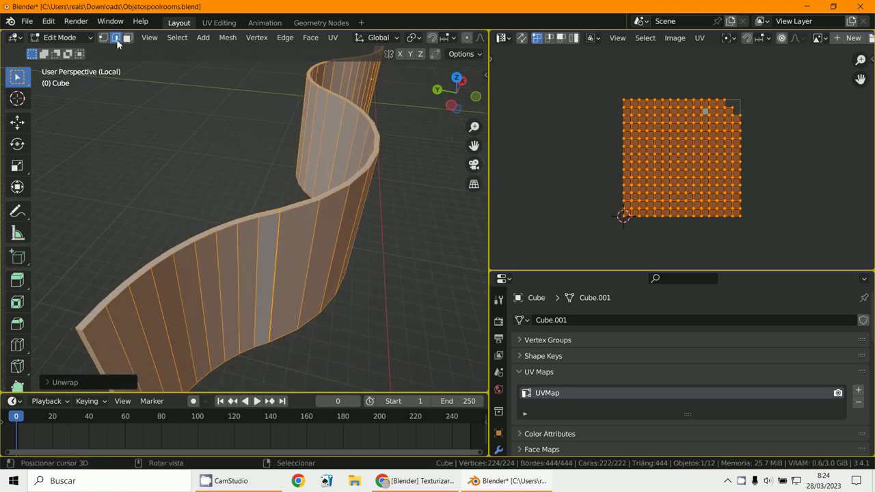
alt+click(255, 217)
scroll(274, 191, down, 4)
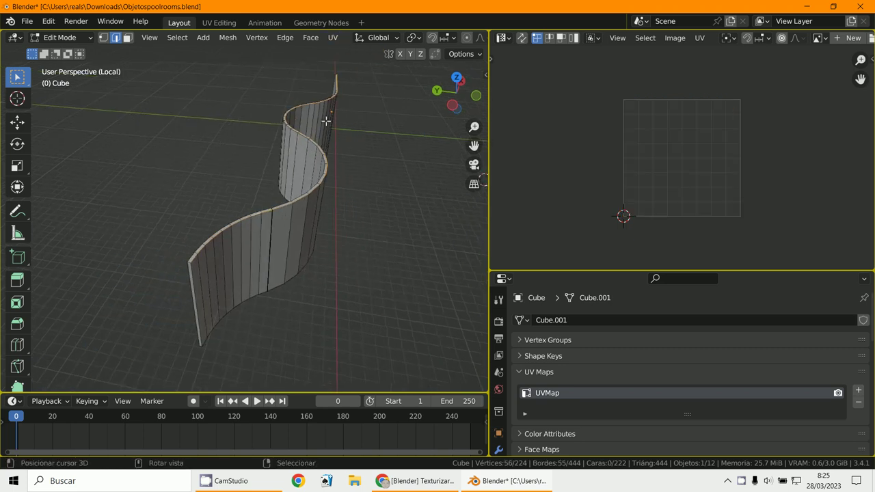
scroll(307, 201, up, 3)
mouse_move(292, 212)
middle_down()
mouse_move(306, 201)
mouse_move(311, 179)
middle_up()
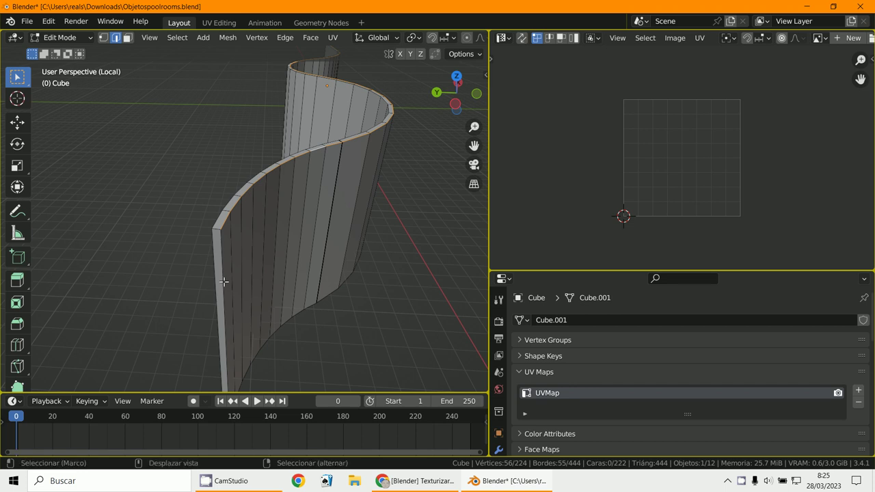
shift+click(224, 282)
mouse_move(224, 282)
middle_down()
mouse_move(196, 257)
mouse_move(190, 238)
middle_up()
alt+shift+click(199, 235)
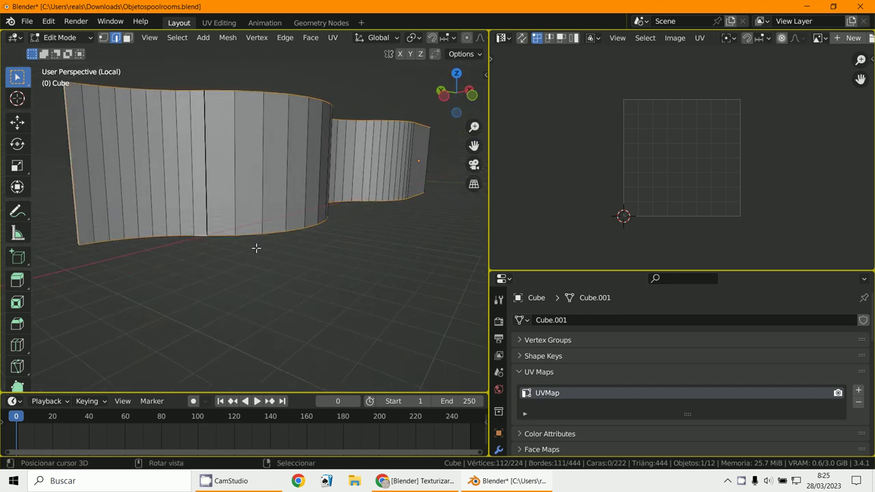
Step: Add the opposite side's top and bottom edge loops and the remaining vertical end edges to the selection
mouse_move(255, 248)
middle_down()
mouse_move(289, 225)
mouse_move(228, 240)
mouse_move(241, 250)
mouse_move(251, 239)
mouse_move(260, 248)
mouse_move(259, 209)
mouse_move(249, 244)
mouse_move(235, 226)
mouse_move(340, 270)
mouse_move(249, 220)
mouse_move(260, 240)
mouse_move(274, 205)
mouse_move(302, 266)
mouse_move(364, 264)
mouse_move(385, 281)
mouse_move(302, 303)
mouse_move(305, 322)
middle_up()
scroll(341, 270, up, 2)
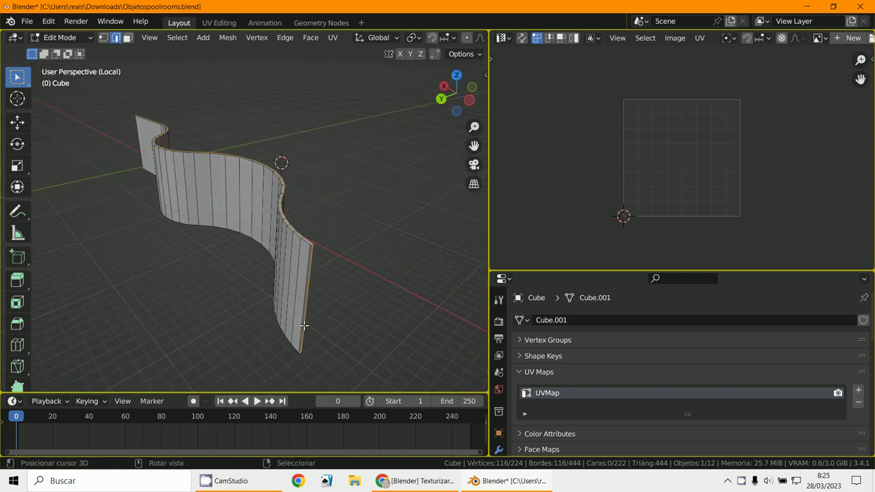
scroll(305, 322, up, 2)
alt+shift+click(366, 264)
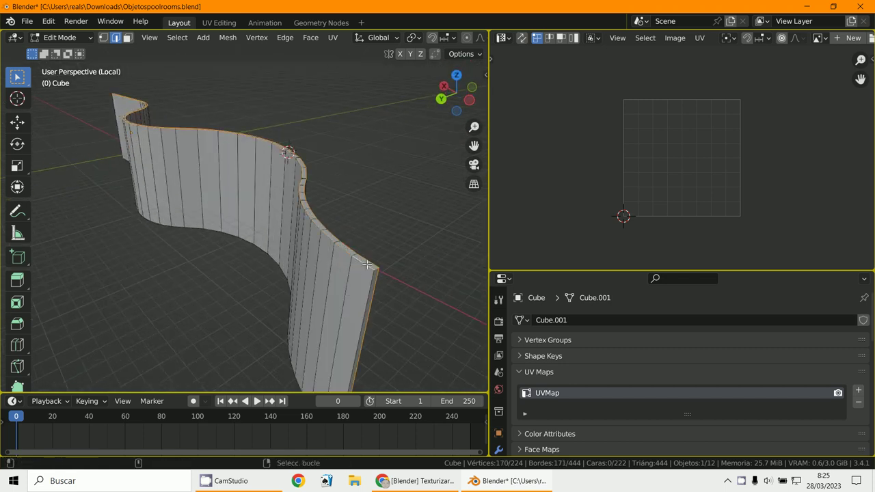
shift+middle_drag(309, 352, 312, 310)
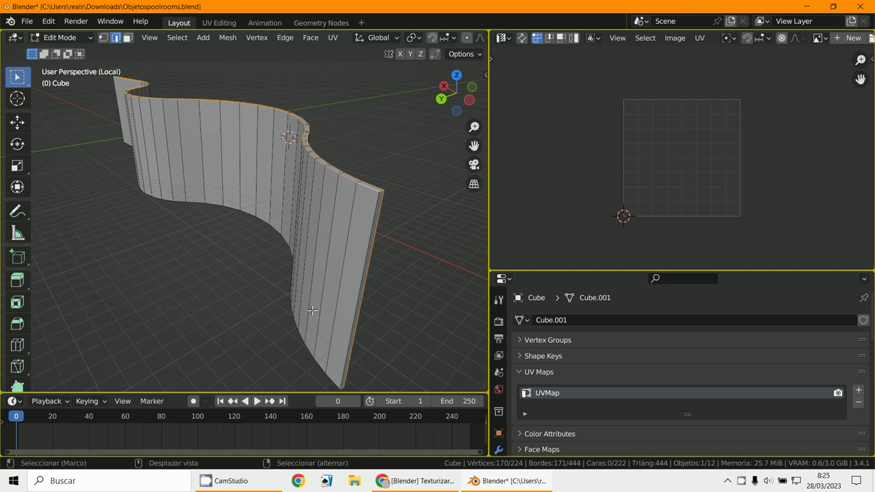
alt+shift+click(328, 384)
mouse_move(328, 384)
middle_down()
mouse_move(244, 220)
mouse_move(187, 272)
mouse_move(233, 266)
mouse_move(281, 229)
middle_up()
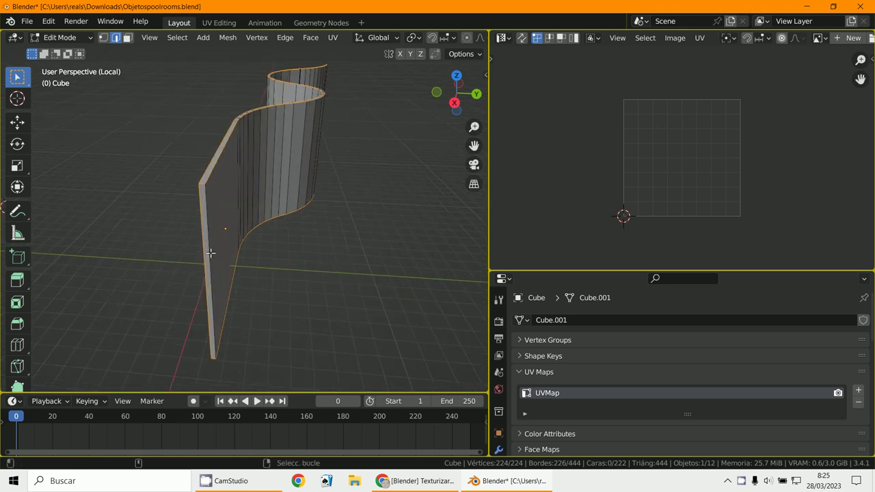
shift+click(211, 253)
Step: Mark the selected border edges of the wavy wall as seams
middle_drag(211, 253, 217, 253)
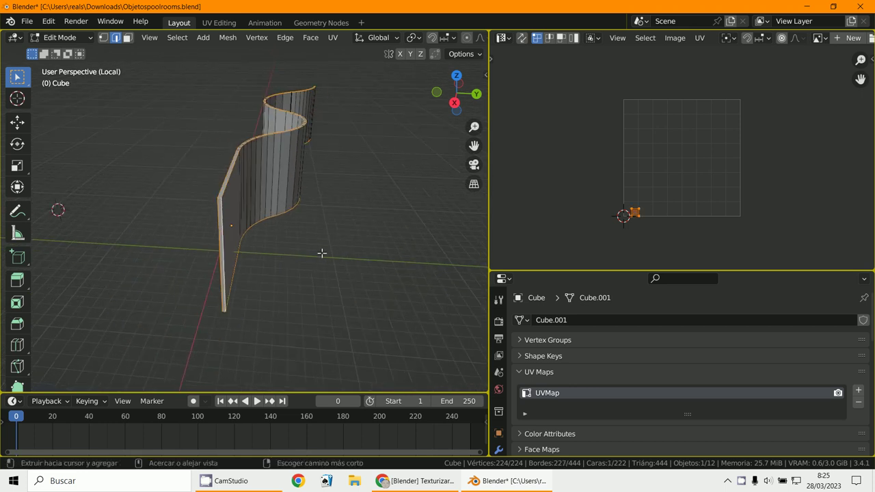
key(ctrl+e)
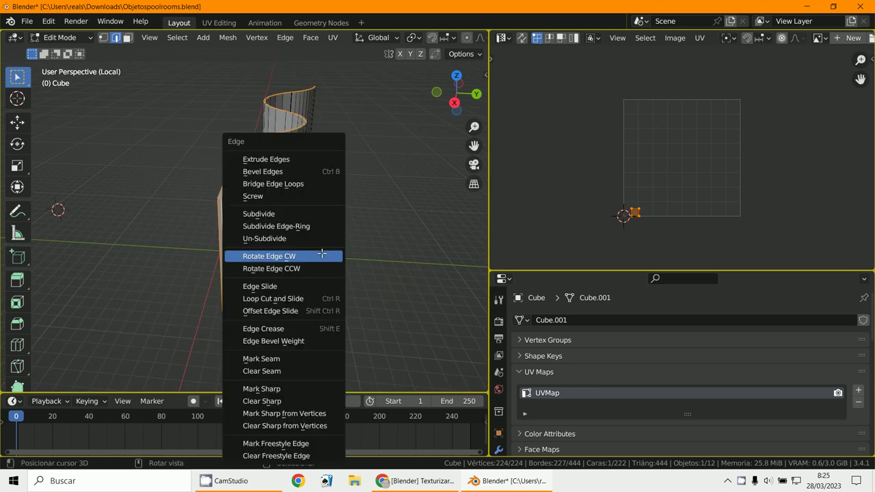
click(274, 359)
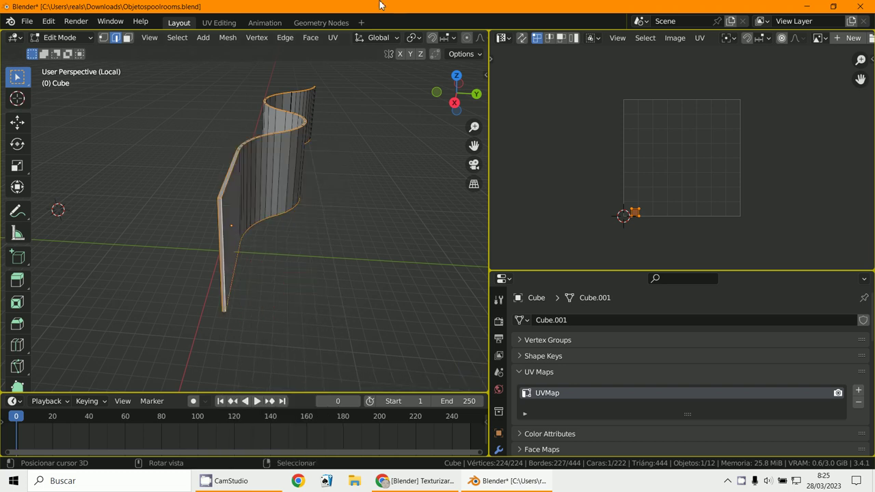
click(284, 37)
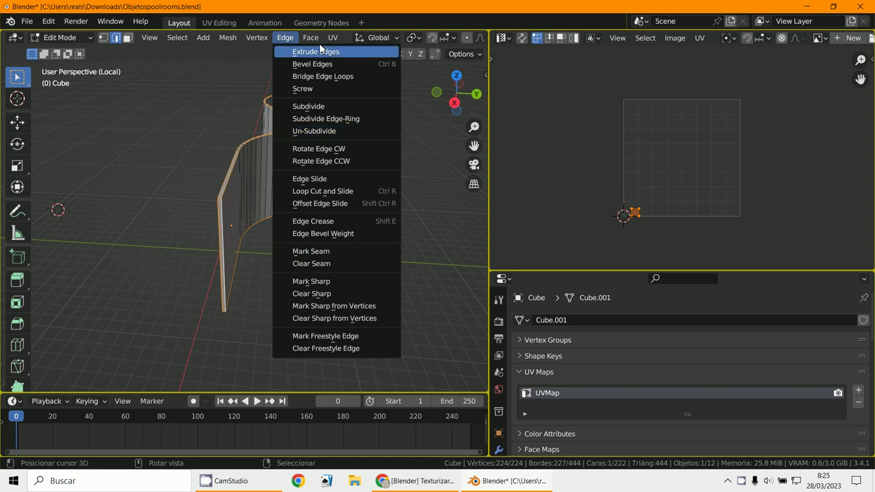
click(287, 37)
click(287, 38)
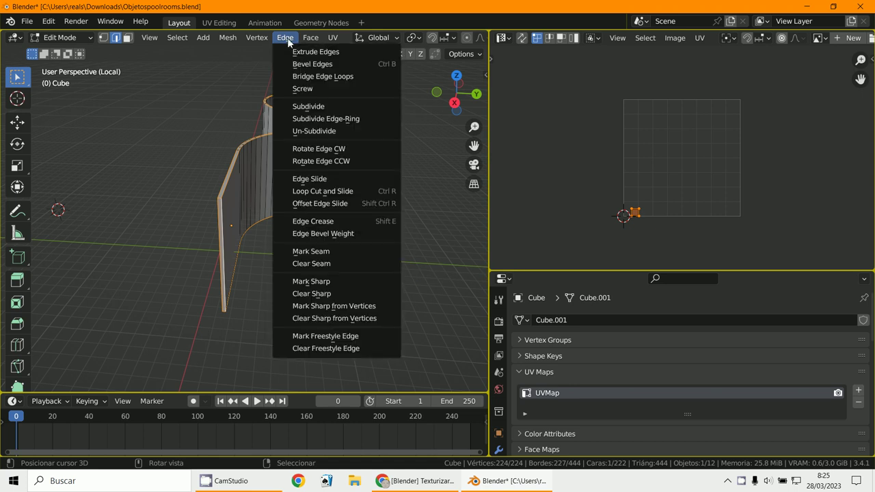
click(328, 257)
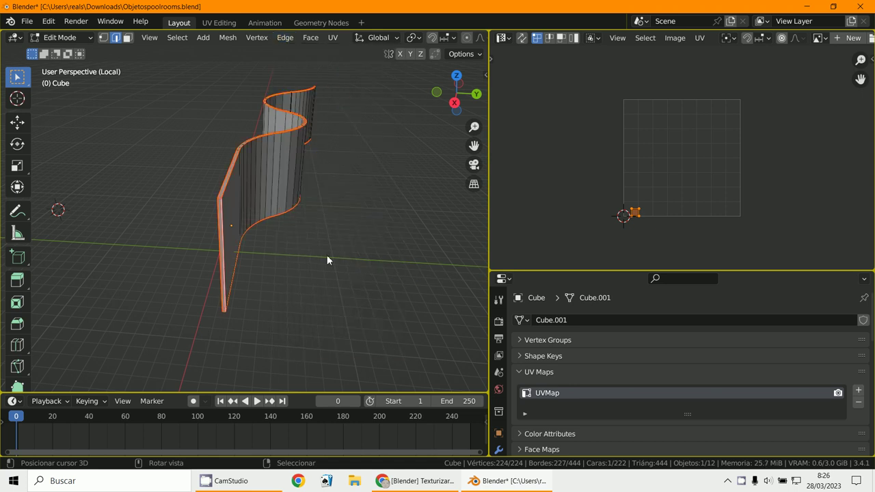
Step: Deselect the whole mesh and inspect the marked seams along the wavy wall
middle_drag(179, 190, 179, 190)
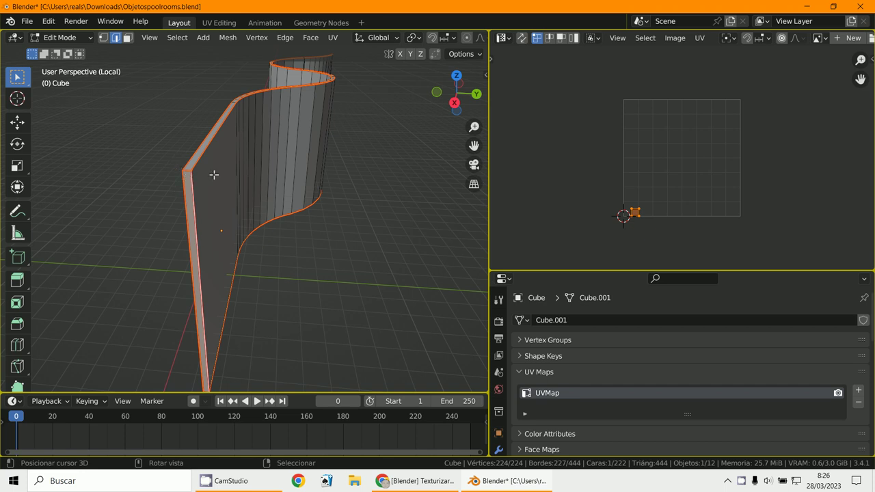
key(alt+a)
scroll(220, 175, down, 3)
middle_drag(225, 178, 131, 182)
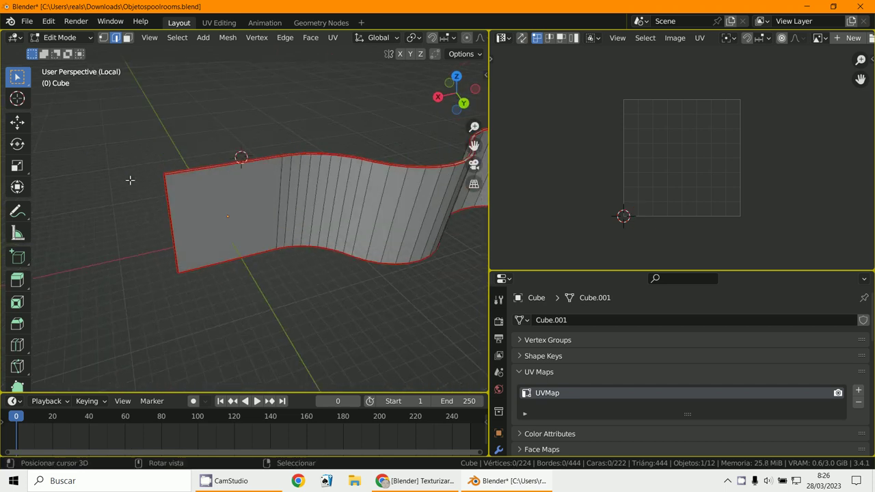
scroll(273, 205, down, 3)
shift+middle_drag(361, 223, 216, 233)
middle_drag(248, 209, 202, 209)
Step: Select a vertical edge loop in the curved part of the wall and test-move it to check how its geometry connects
scroll(312, 204, up, 3)
mouse_move(316, 204)
shift+middle_down()
mouse_move(312, 215)
mouse_move(266, 225)
shift+middle_up()
scroll(266, 224, up, 2)
scroll(266, 224, up, 2)
alt+click(290, 208)
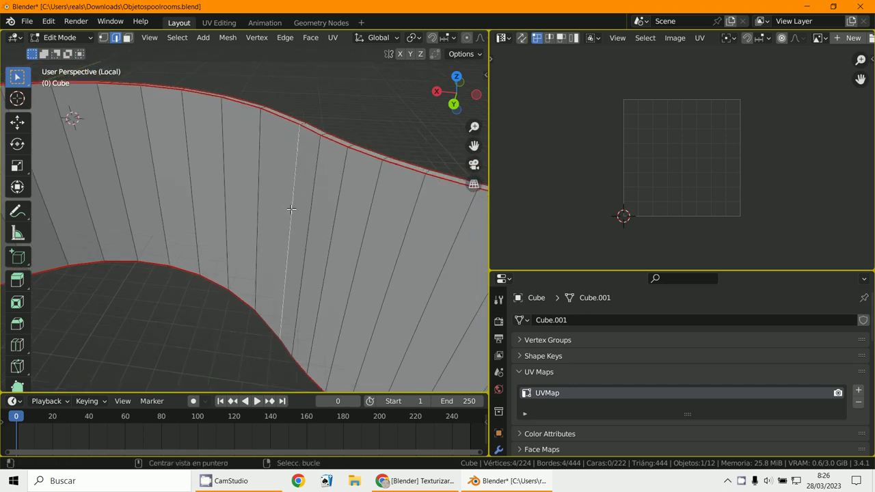
mouse_move(313, 195)
middle_down()
mouse_move(334, 226)
mouse_move(379, 234)
mouse_move(324, 213)
middle_up()
key(g)
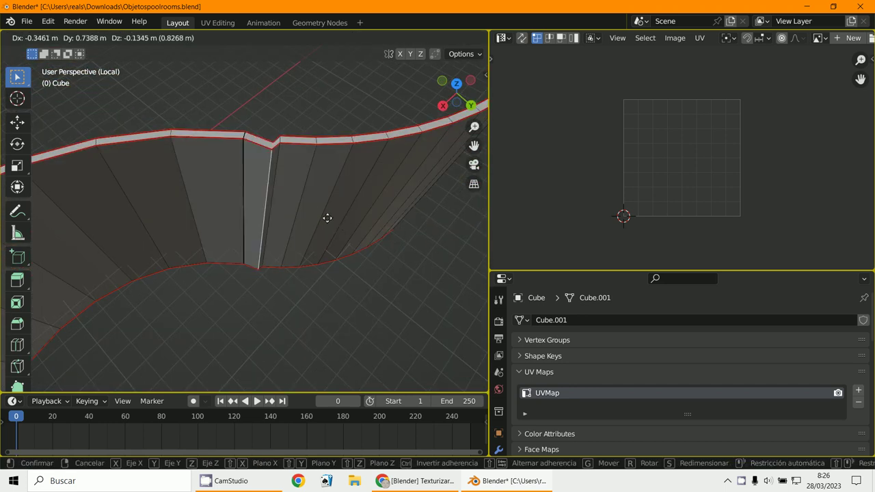
key(Escape)
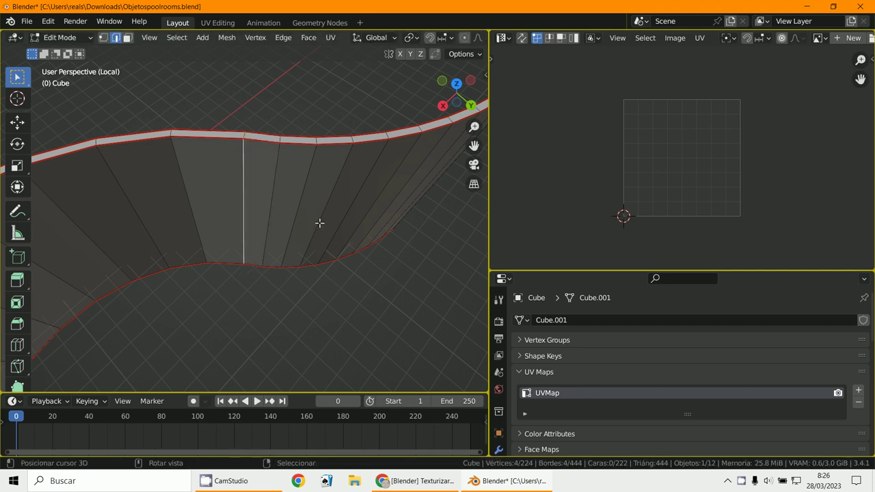
Step: Select the wall's entire mesh in vertex select mode and merge its vertices by distance
click(69, 37)
click(69, 60)
key(alt+a)
key(a)
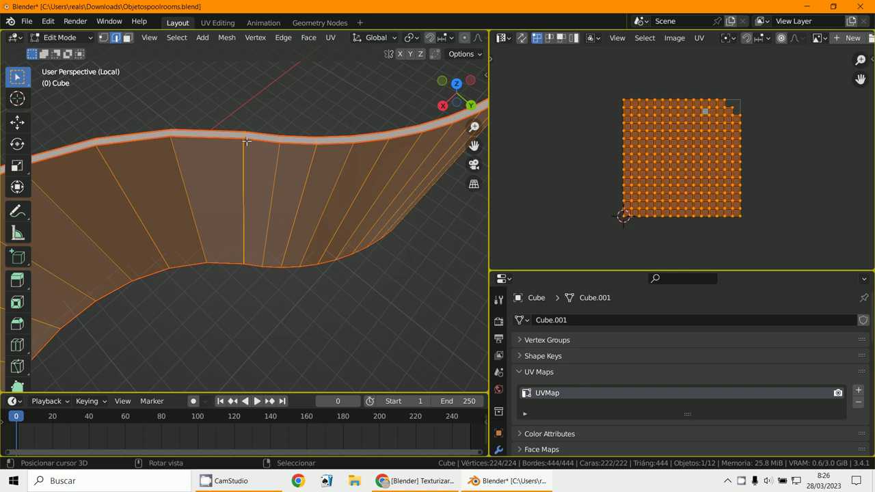
scroll(270, 154, down, 4)
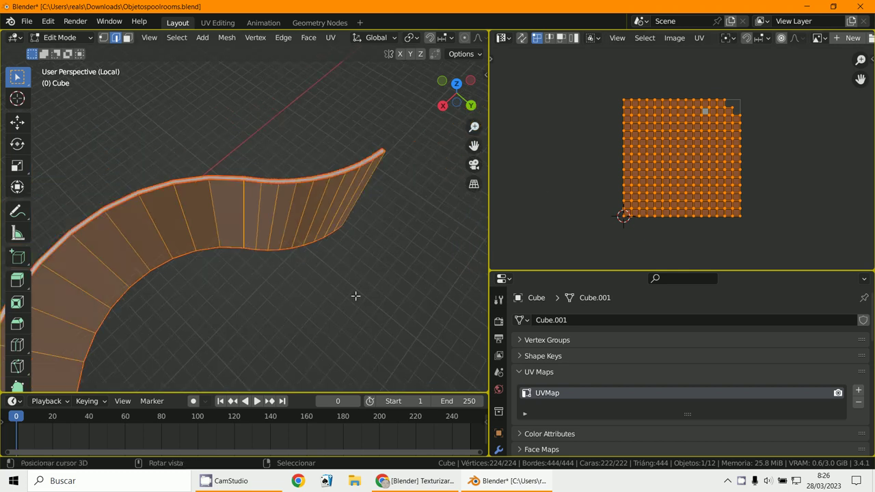
scroll(298, 253, up, 1)
shift+middle_drag(299, 253, 296, 249)
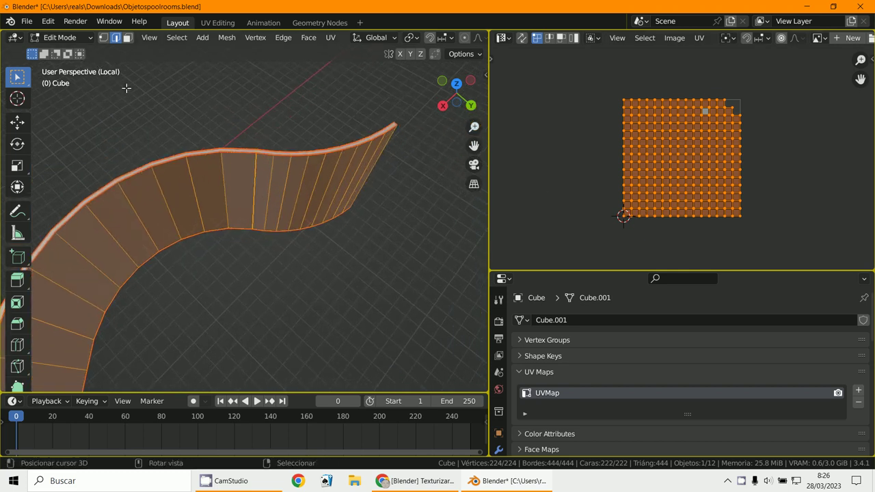
click(104, 39)
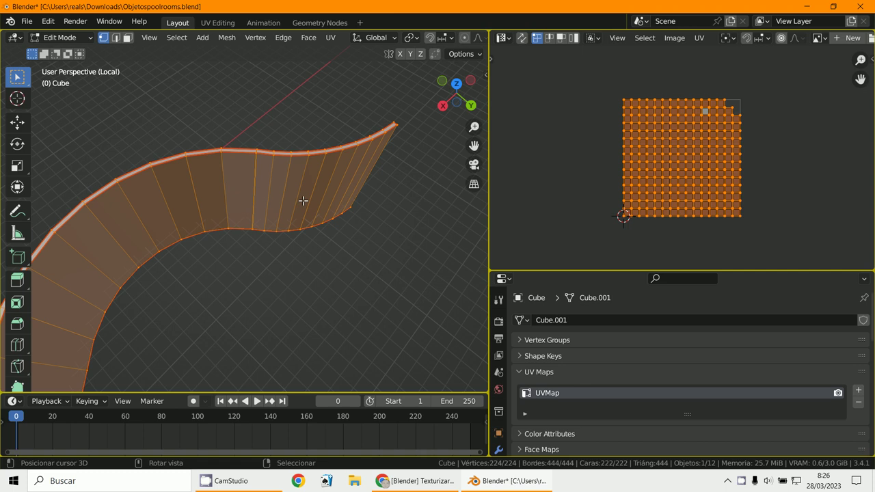
key(m)
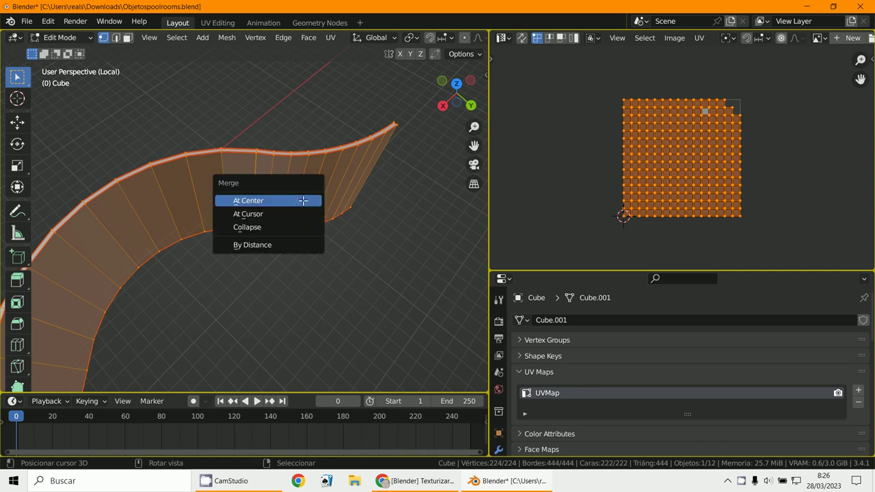
click(261, 245)
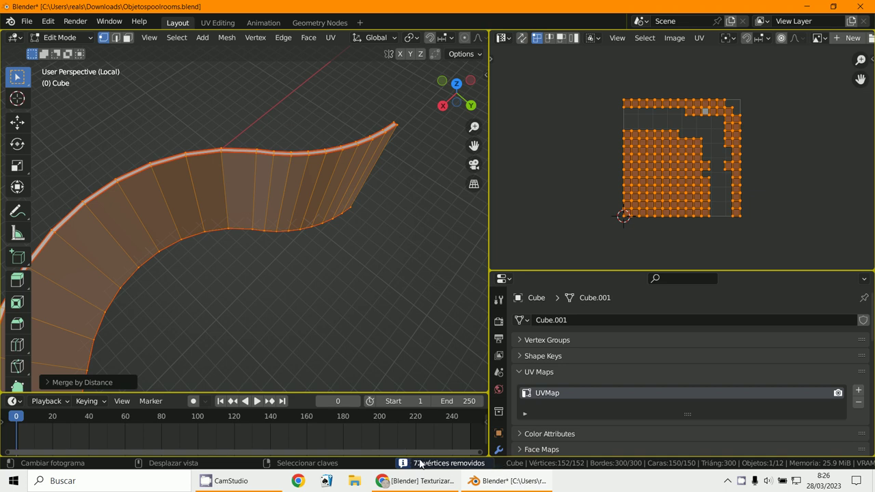
middle_drag(410, 369, 336, 319)
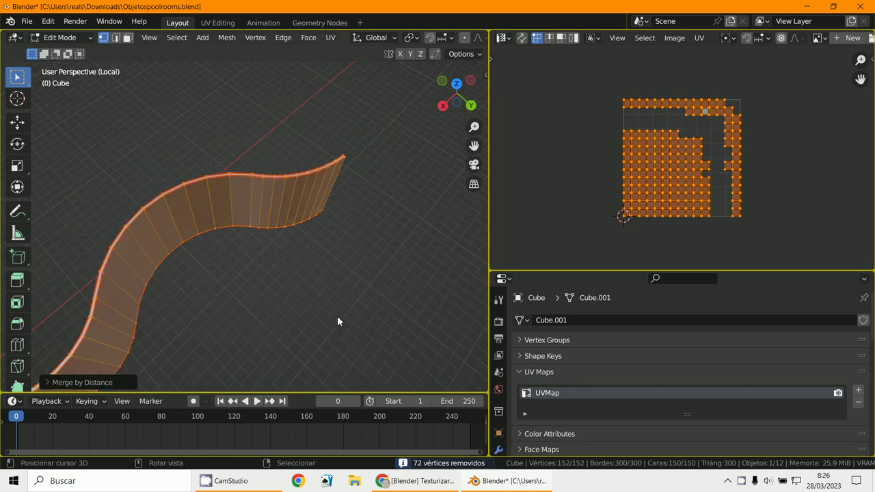
Step: Return to Object Mode, check the wavy wall's transform values and apply its scale
click(62, 37)
click(62, 52)
middle_drag(225, 136, 264, 209)
key(n)
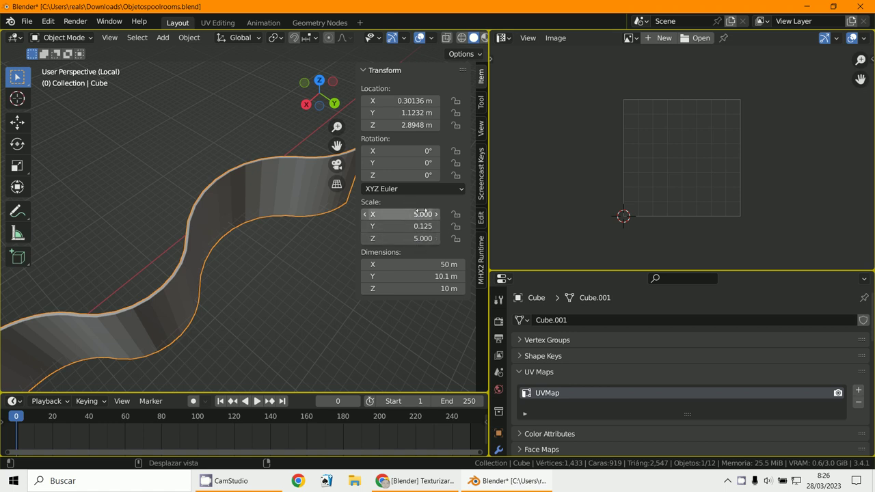
scroll(241, 236, down, 3)
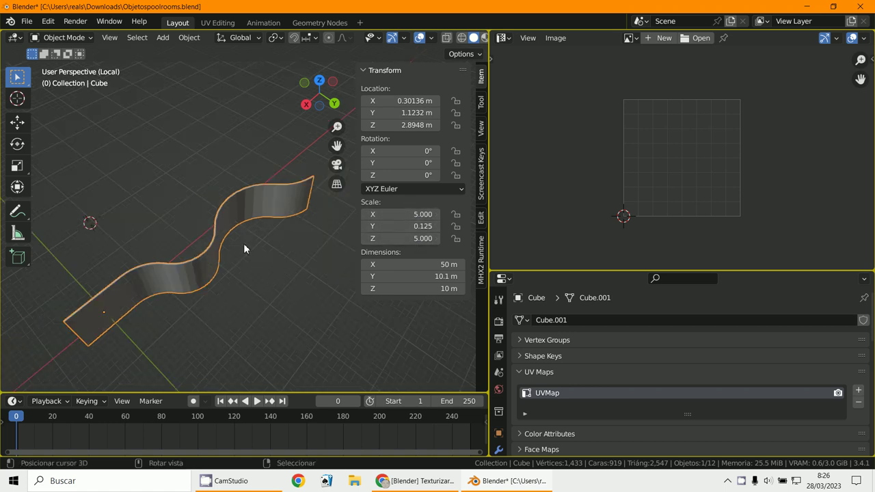
key(ctrl+a)
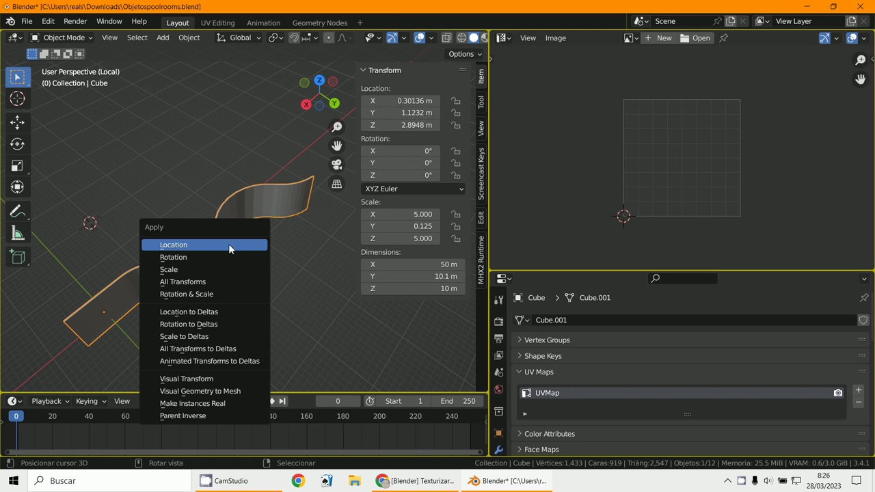
click(181, 270)
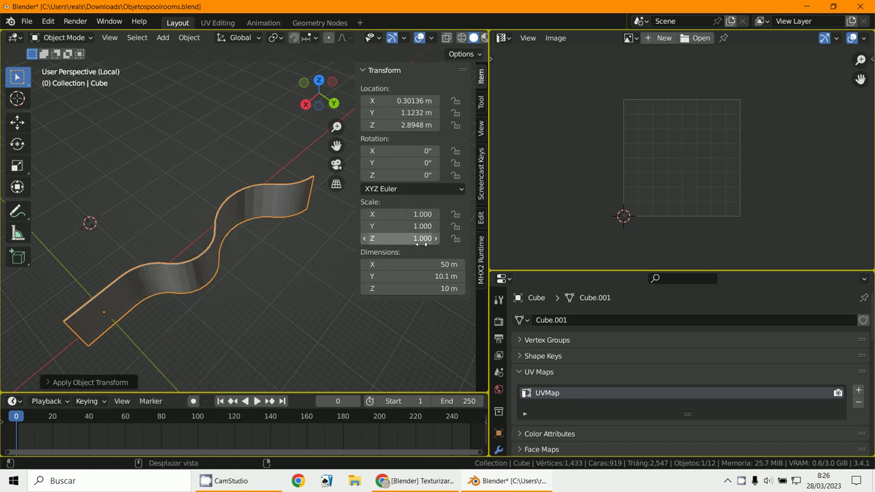
mouse_move(352, 270)
middle_down()
mouse_move(240, 236)
mouse_move(249, 210)
mouse_move(320, 204)
mouse_move(306, 232)
middle_up()
key(n)
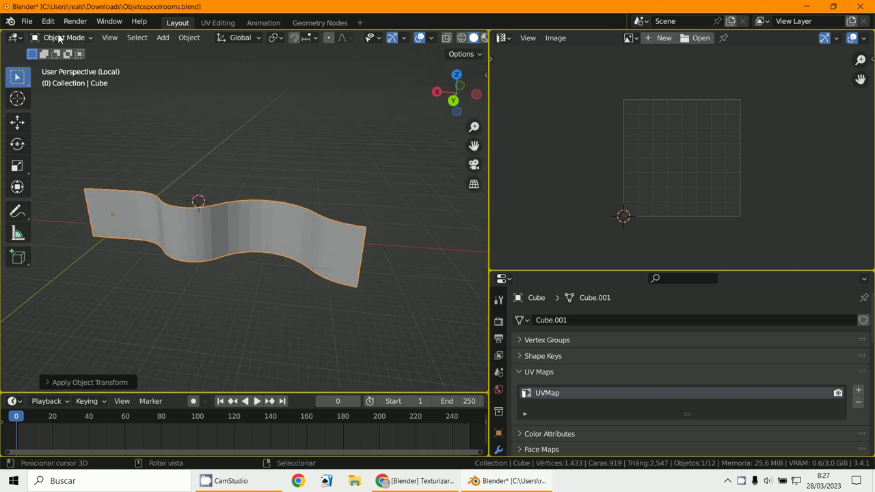
Step: Select the wall's whole mesh in Edit Mode and unwrap it again along the seams
click(58, 38)
click(63, 65)
click(269, 192)
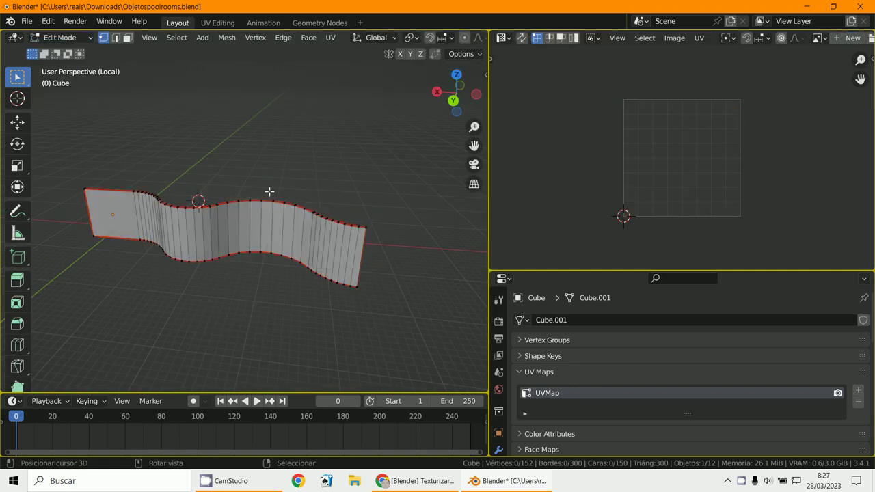
key(a)
key(u)
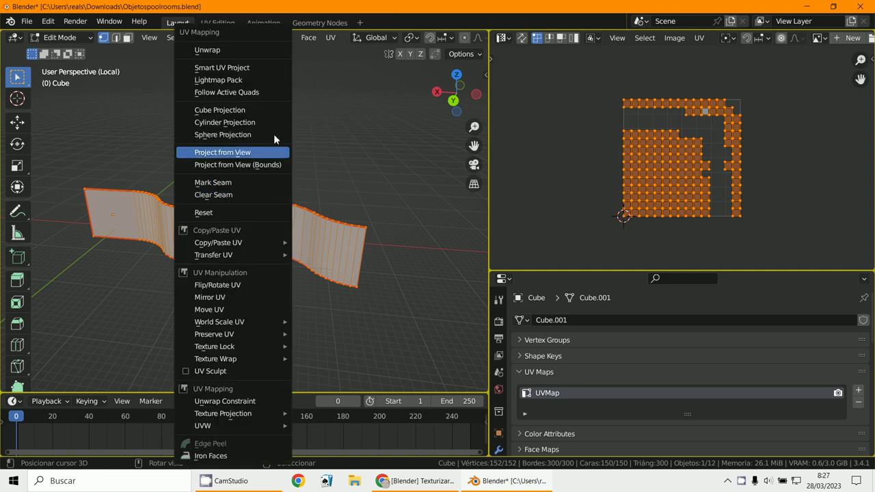
click(252, 51)
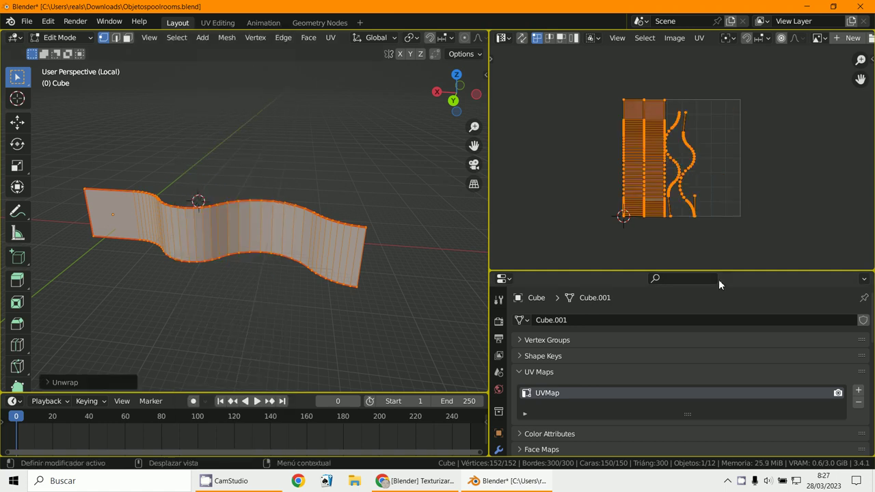
Step: Enlarge the UV Editor and move the second straight strip island about 0.58 along X, clear of the other islands
drag(741, 317, 728, 351)
scroll(732, 335, up, 6)
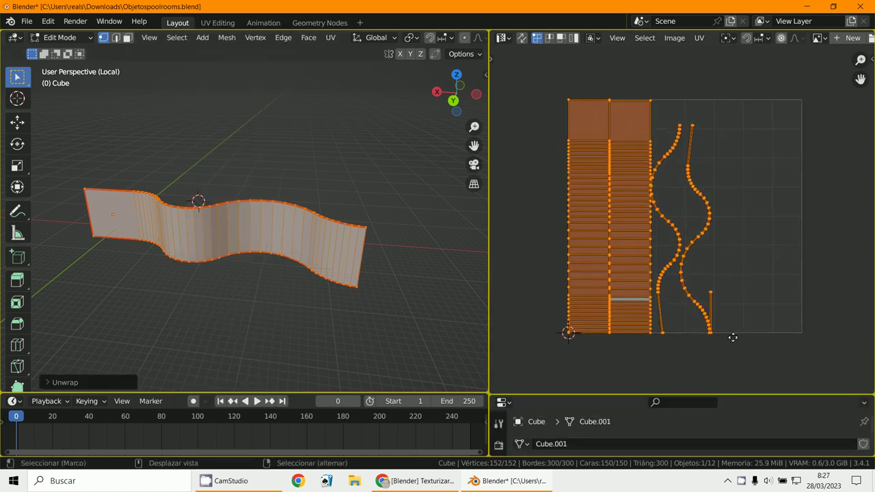
scroll(643, 347, down, 5)
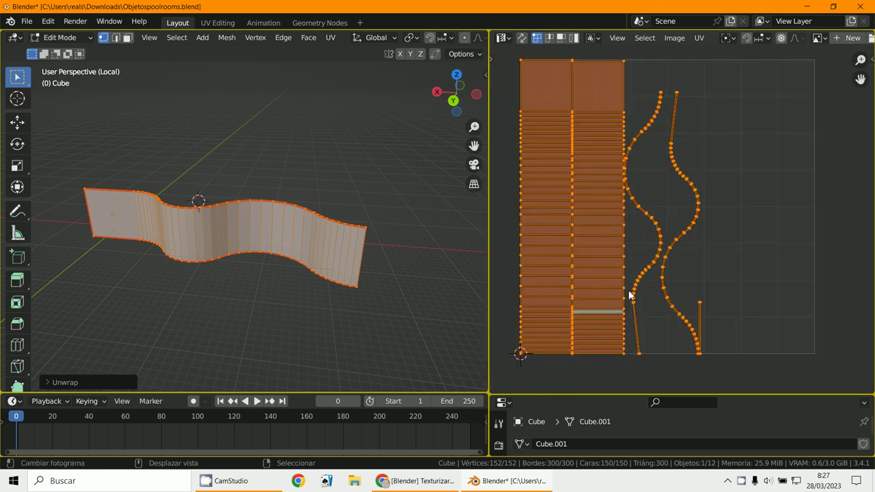
click(620, 258)
key(l)
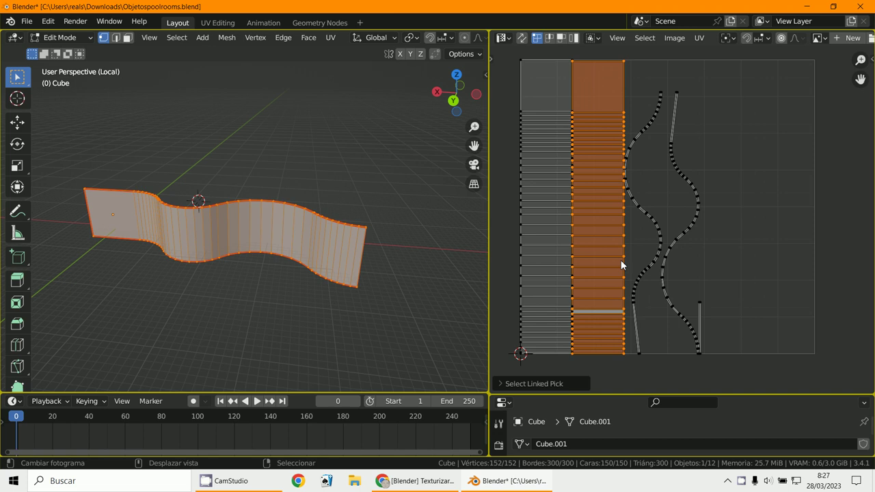
key(g)
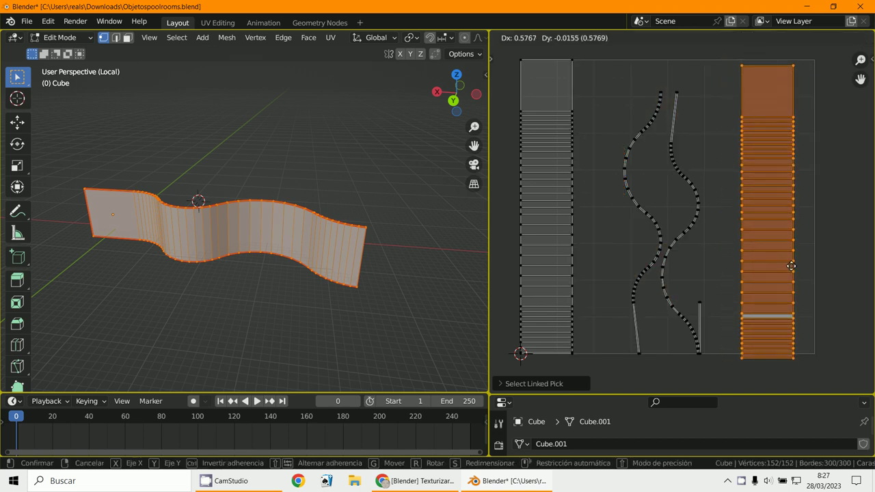
click(790, 266)
Step: Show the UV Editor's sidebar and widen the editor so all islands fit beside it
middle_drag(750, 309, 695, 327)
scroll(669, 307, up, 2)
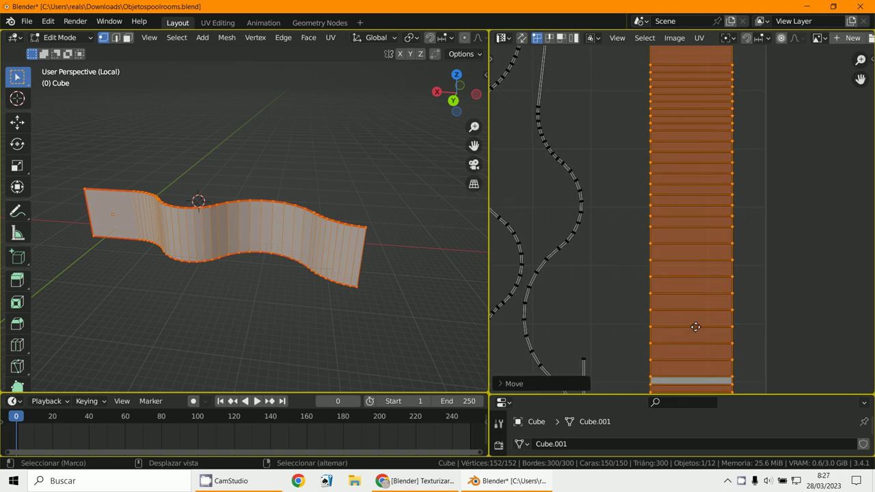
scroll(712, 333, down, 3)
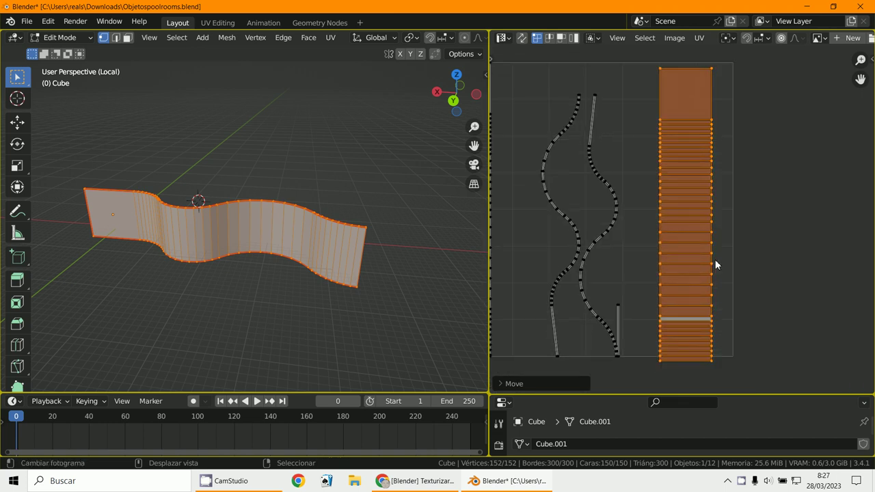
scroll(715, 259, up, 1)
middle_drag(714, 260, 676, 279)
scroll(677, 279, down, 2)
key(n)
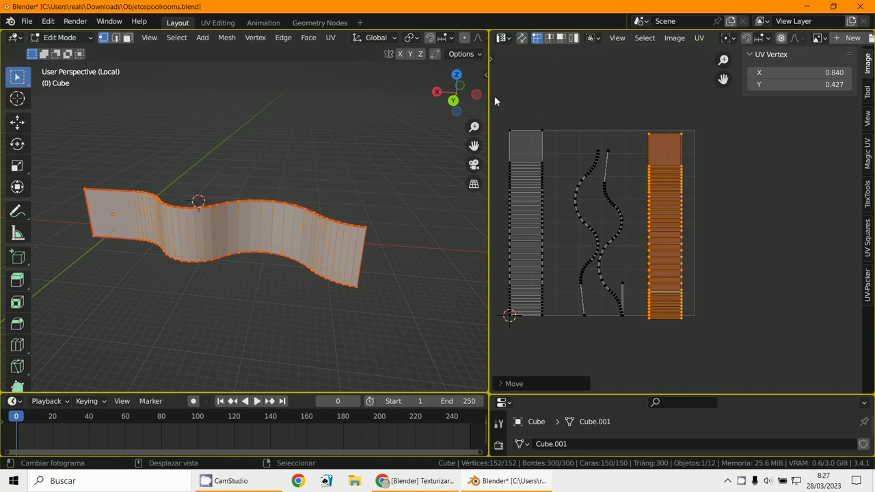
drag(490, 107, 297, 116)
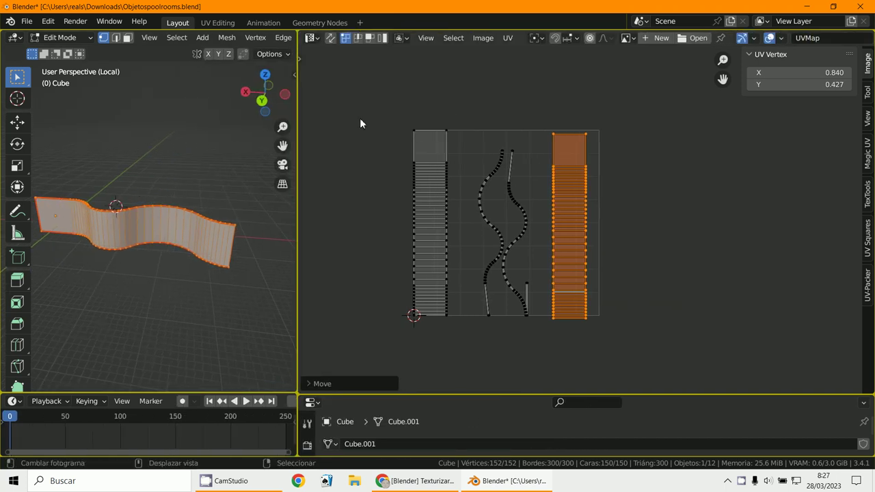
Step: Look through the UV Editor's commands and expand the UV Layout tools of TexTools
click(507, 38)
mouse_move(489, 42)
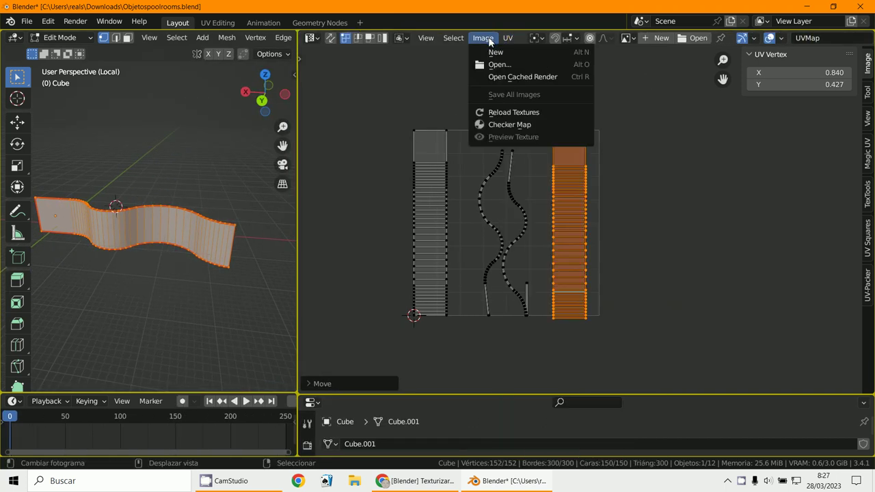
mouse_move(441, 41)
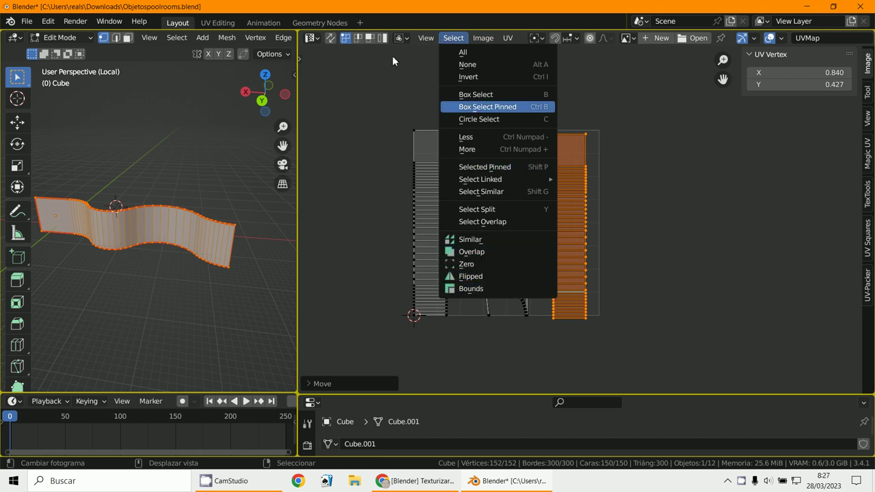
click(867, 199)
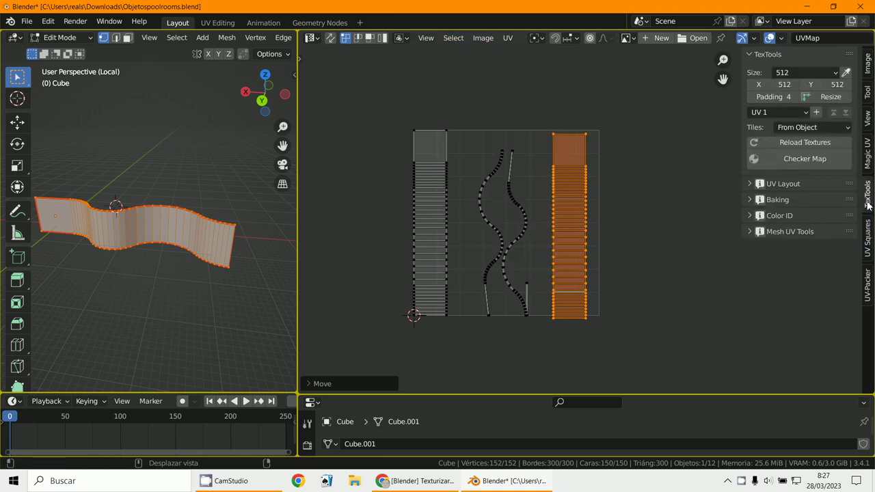
click(752, 183)
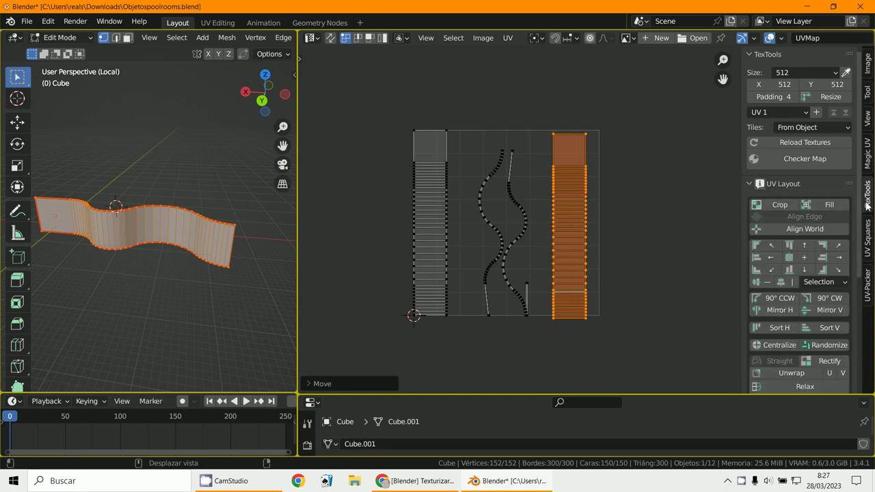
Step: Select the outer long edge loop of the moved strip island in the UV Editor
scroll(610, 263, up, 2)
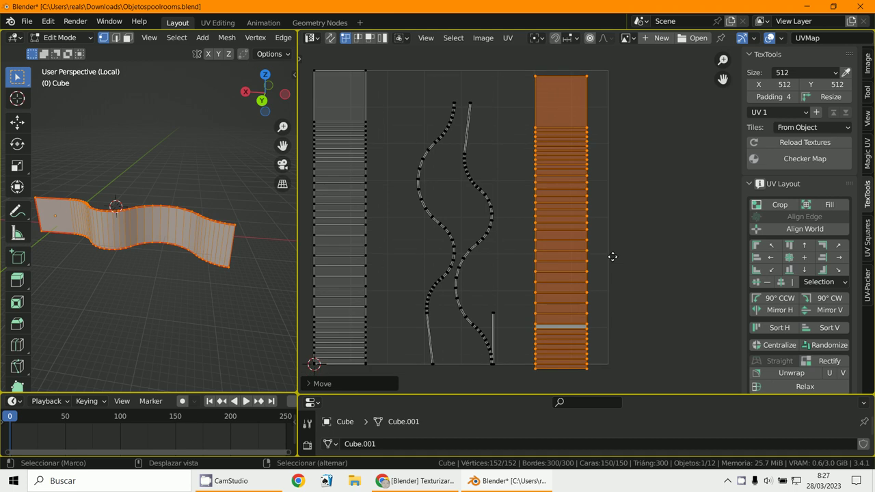
scroll(635, 229, down, 1)
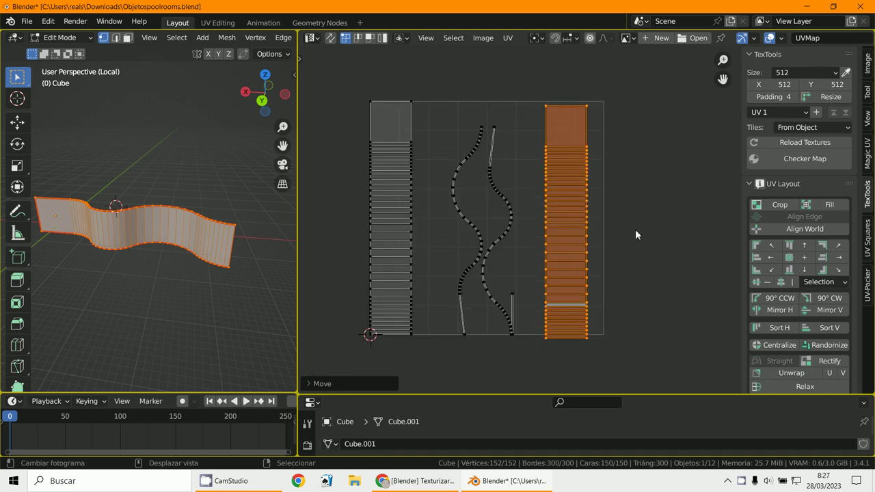
alt+click(587, 221)
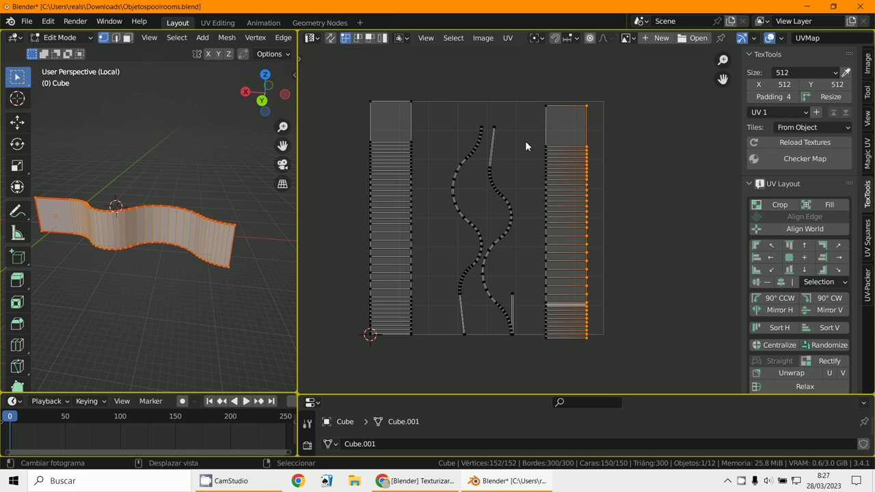
Step: Look through the UV Editor's context commands for the selected long edge of the moved strip island
right_click(423, 139)
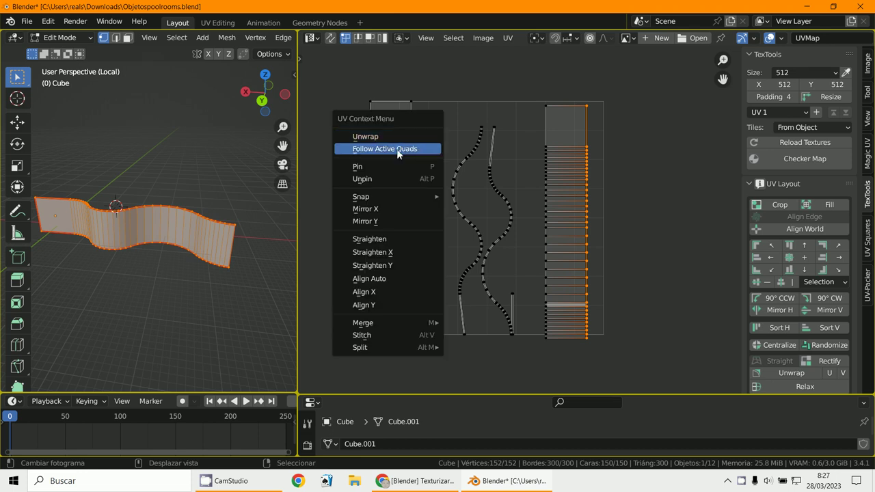
scroll(613, 192, up, 1)
right_click(609, 191)
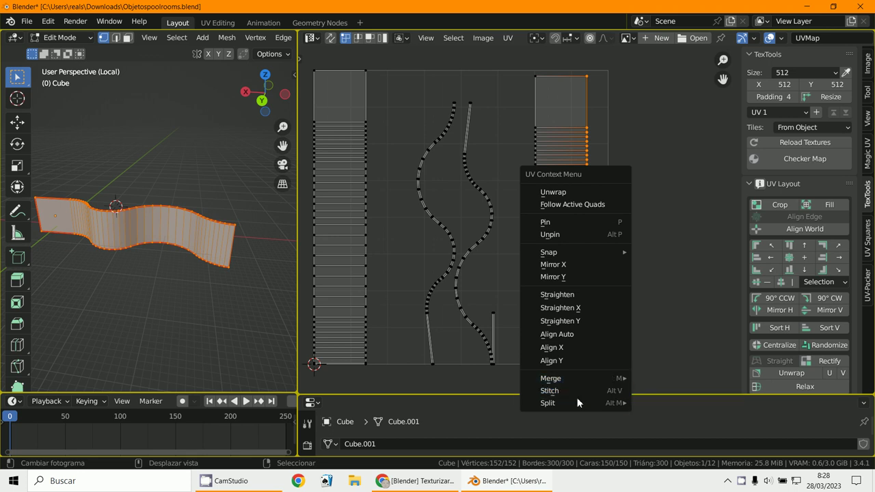
click(581, 205)
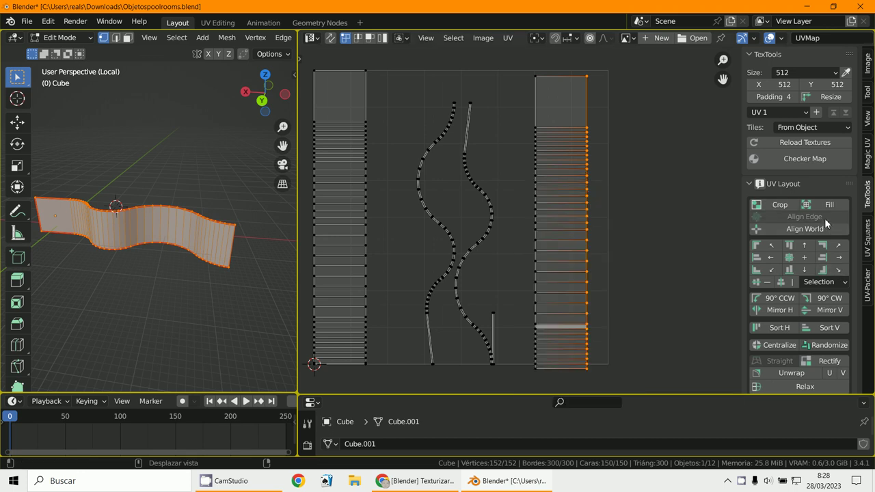
scroll(587, 248, up, 1)
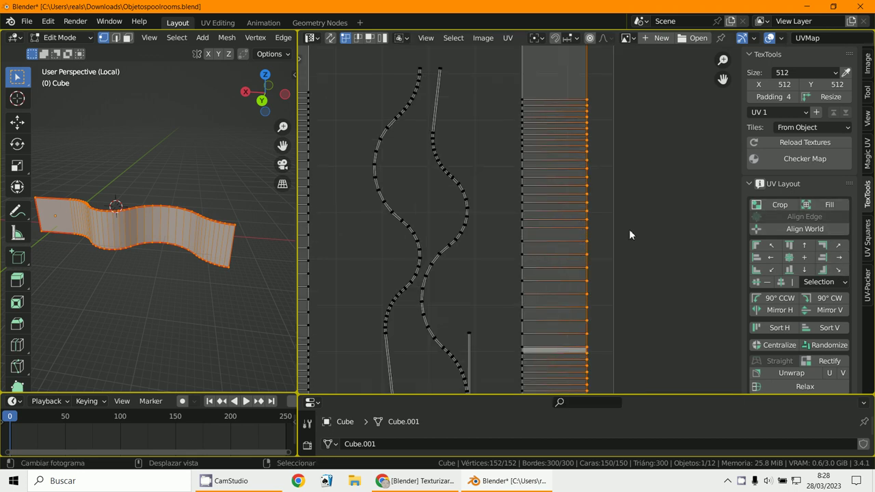
key(Home)
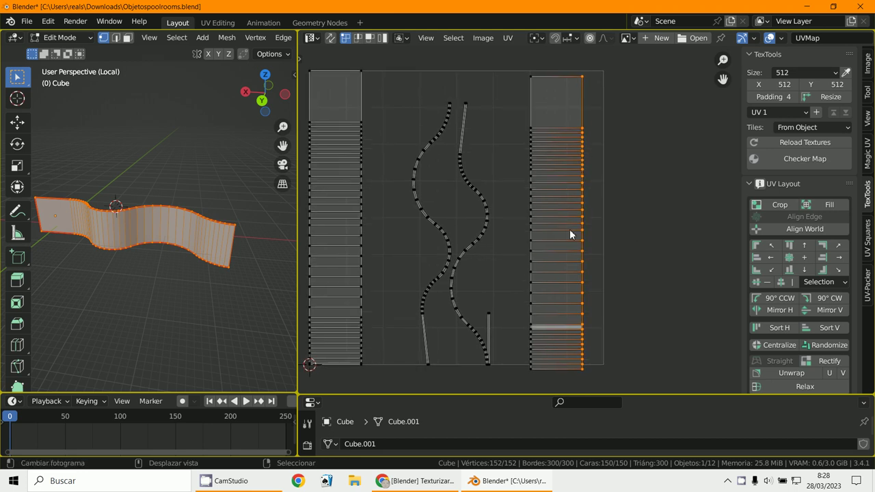
scroll(168, 234, up, 2)
Step: Examine the wavy wall from several sides and select all its UV islands for comparison
middle_drag(166, 234, 218, 225)
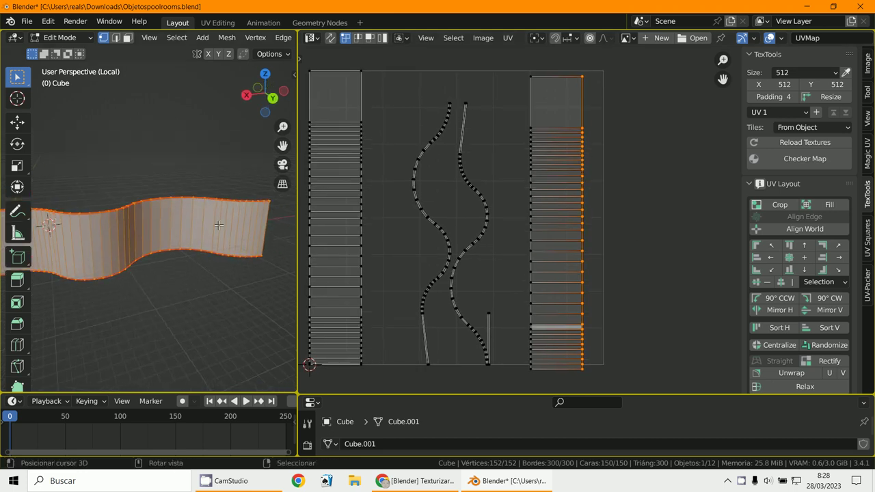
scroll(219, 225, up, 5)
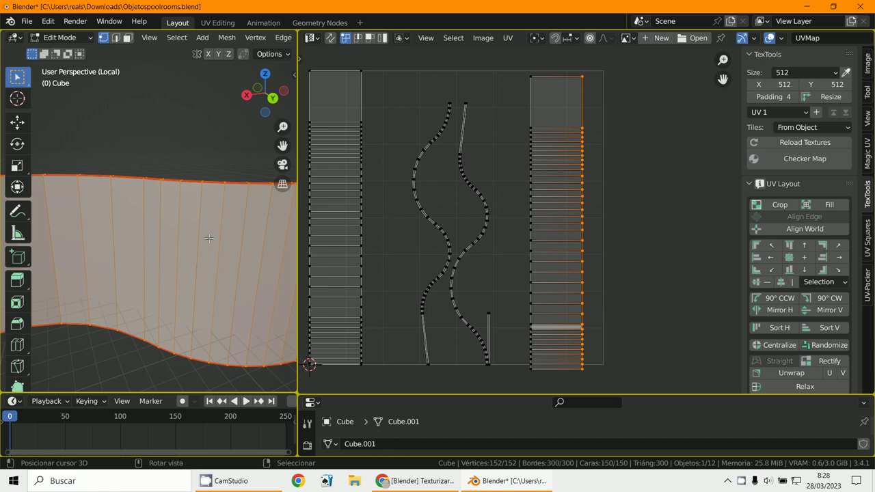
scroll(242, 239, down, 2)
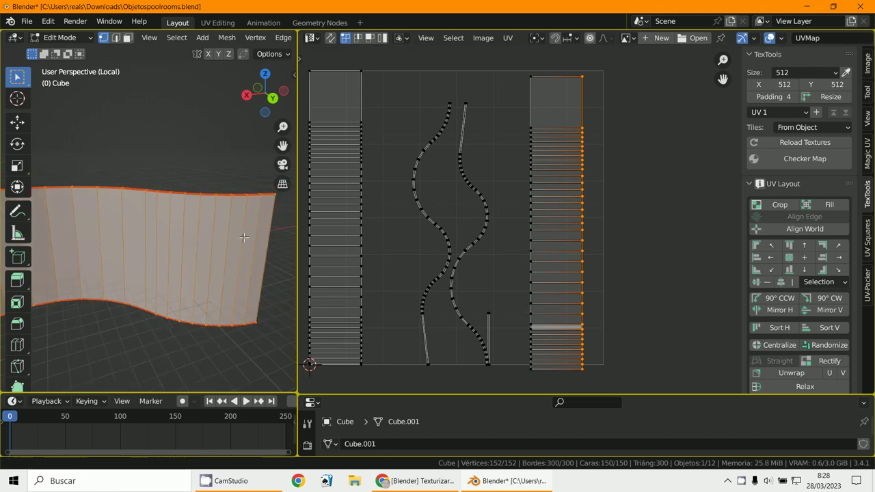
shift+middle_drag(242, 238, 4, 221)
scroll(4, 220, down, 3)
scroll(156, 266, down, 3)
mouse_move(156, 266)
shift+middle_down()
mouse_move(232, 252)
mouse_move(198, 246)
shift+middle_up()
key(alt+a)
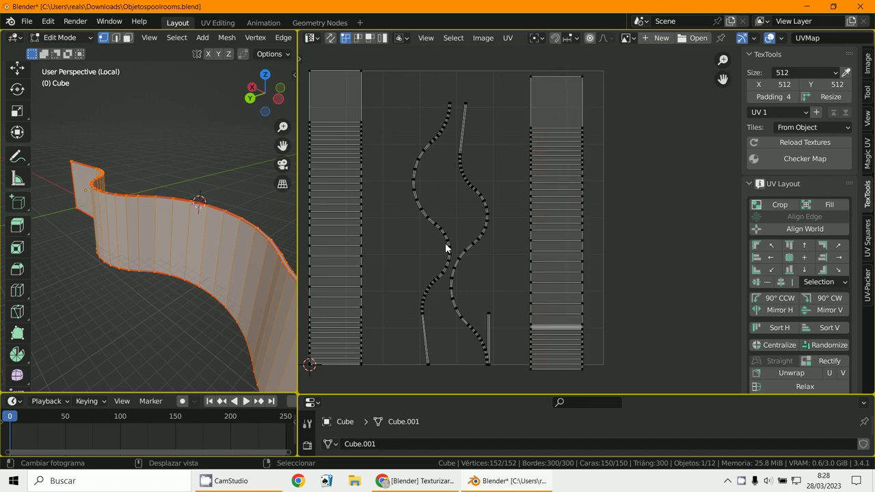
key(a)
middle_drag(427, 254, 476, 258)
mouse_move(258, 259)
middle_down()
mouse_move(71, 240)
mouse_move(104, 291)
middle_up()
scroll(104, 291, up, 3)
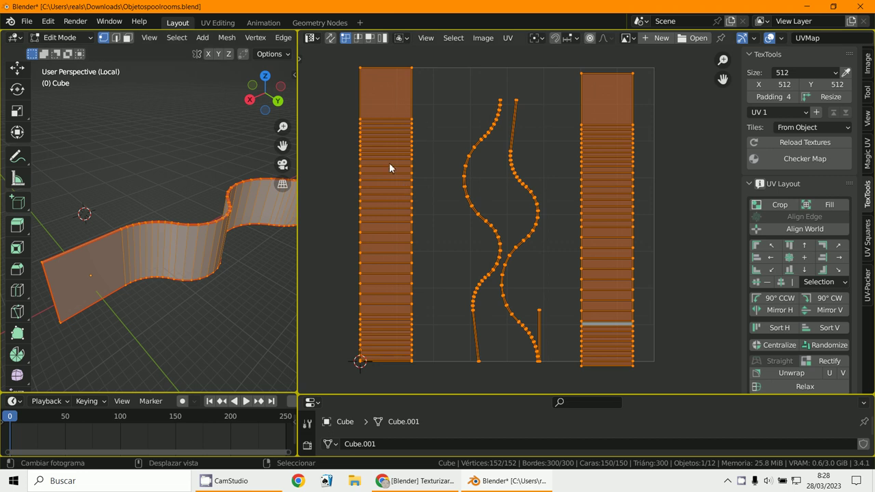
scroll(544, 230, down, 3)
scroll(596, 220, up, 3)
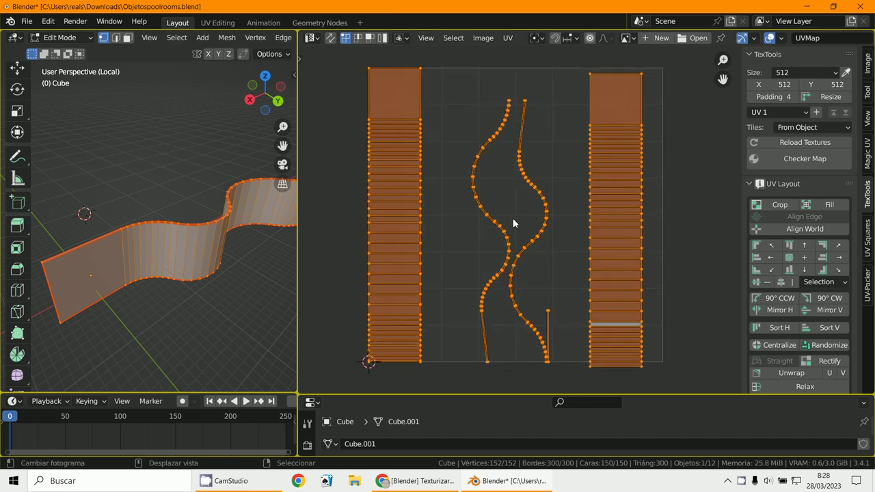
Step: Hide the UV Editor's sidebar and move one long edge loop of the first wavy island along negative X to widen the island
key(alt+a)
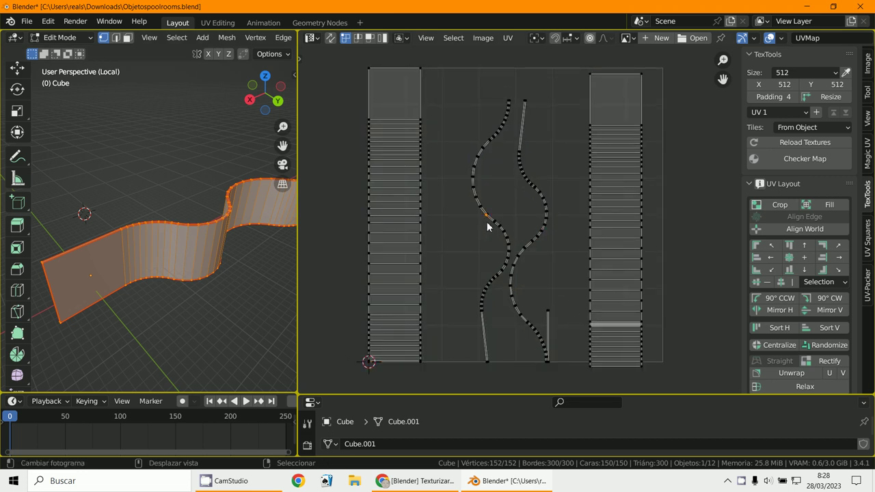
key(l)
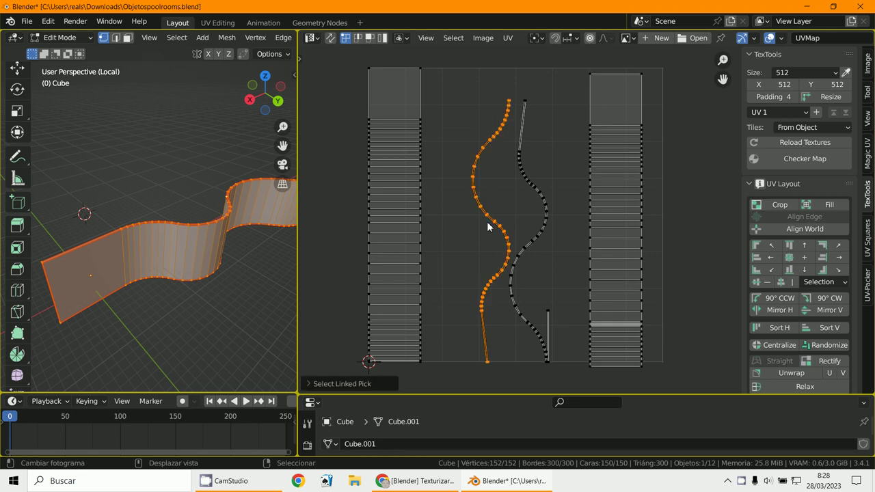
key(ctrl+z)
key(ctrl+l)
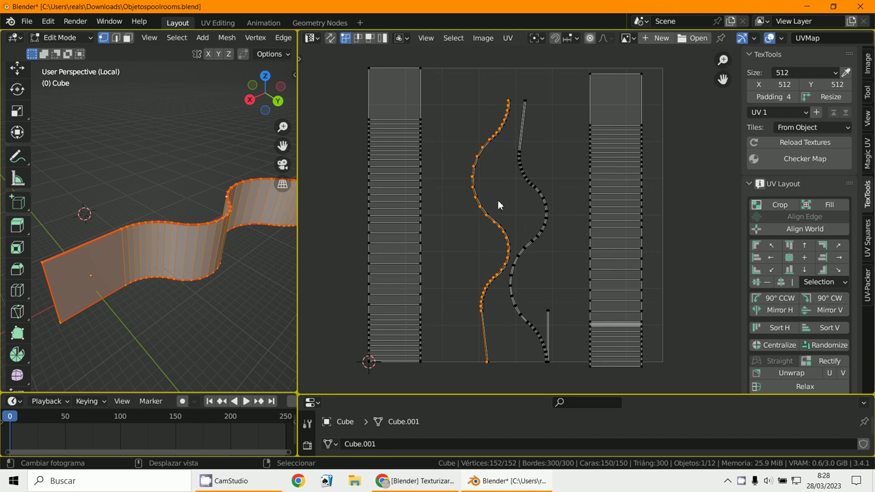
key(n)
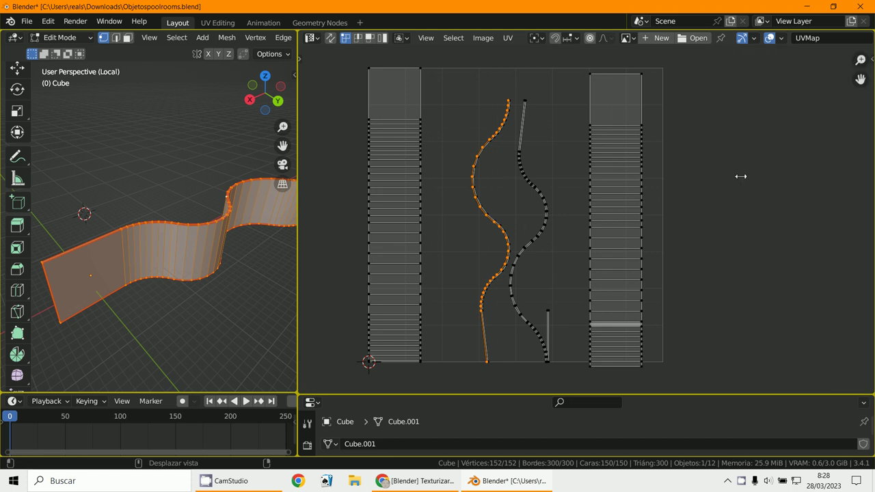
key(g)
key(x)
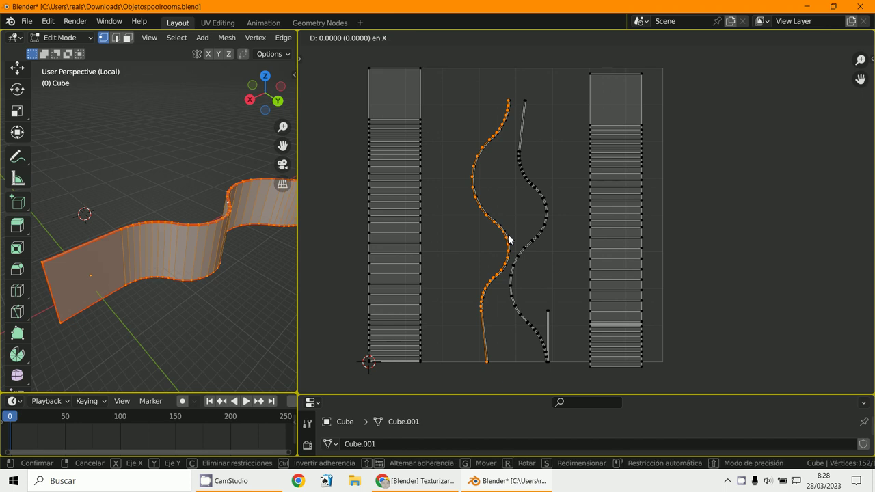
click(474, 234)
Step: Flatten the moved edge loop into a straight vertical line by scaling it to 0 along X
key(s)
key(x)
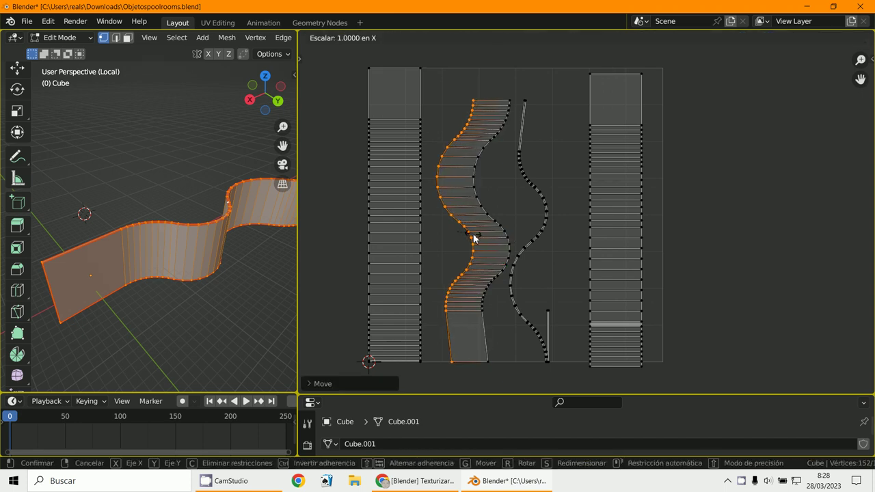
key(0)
key(Return)
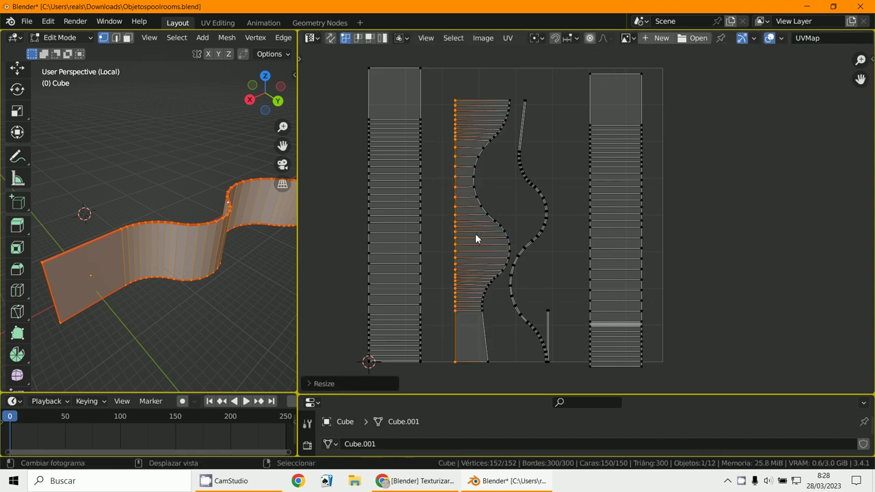
alt+click(477, 194)
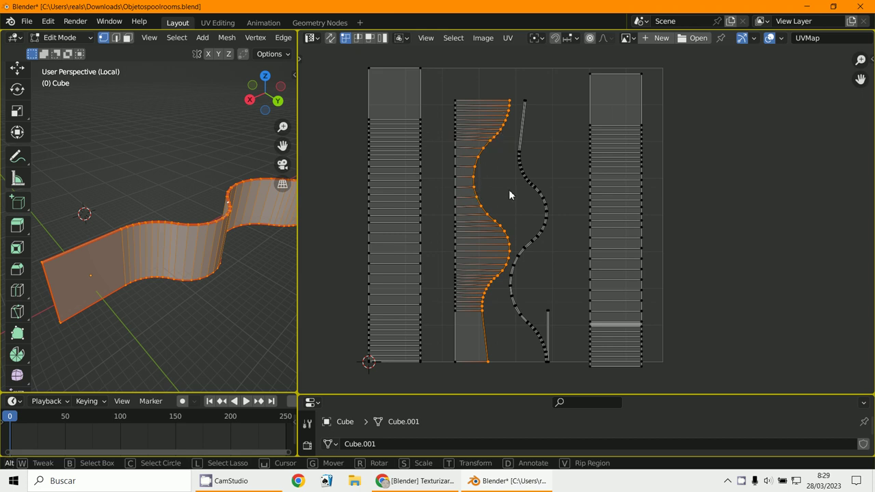
key(s)
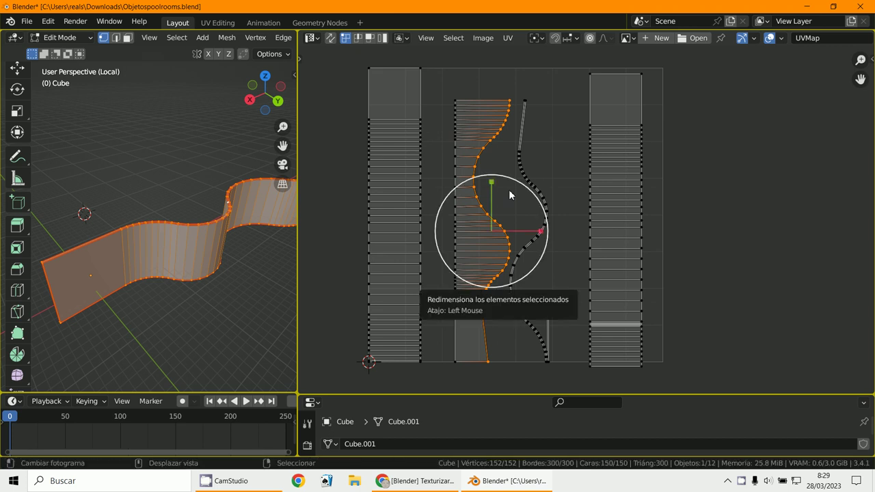
right_click(510, 191)
key(s)
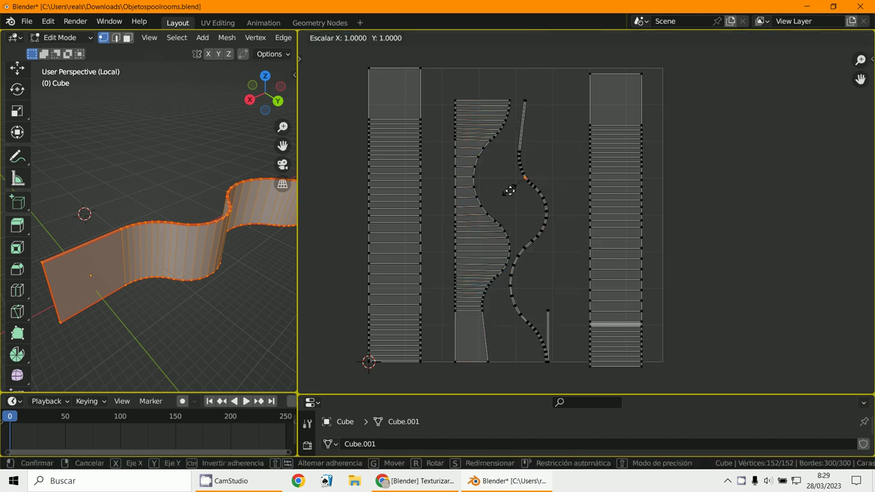
key(Escape)
Step: Scale the first wavy island's remaining curved edge to 0 along X and move it close to the straight edge, forming a narrow strip
alt+click(480, 199)
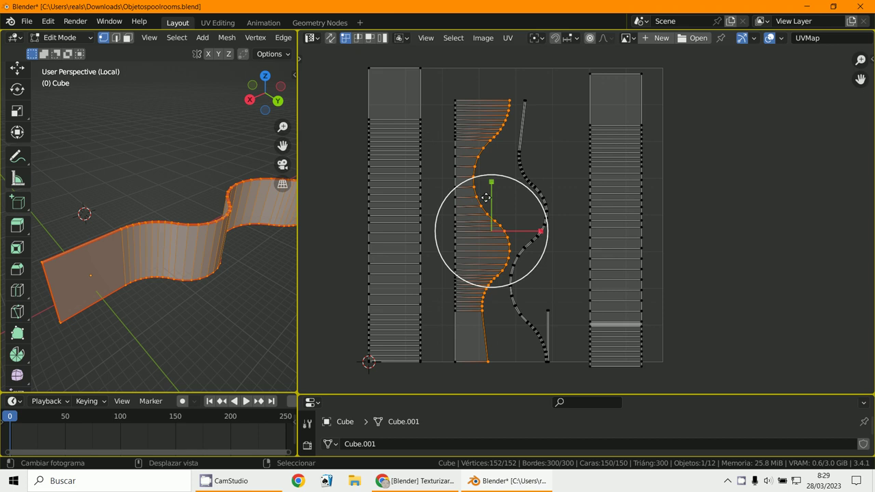
key(s)
key(x)
key(0)
key(Return)
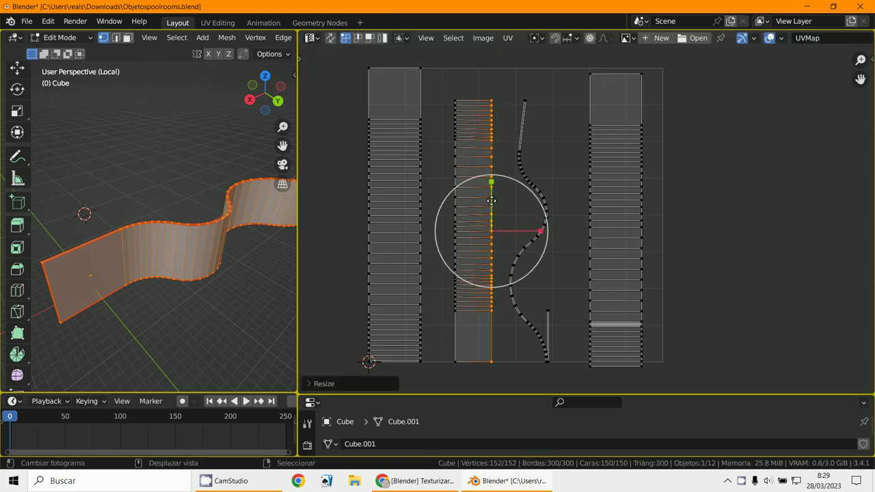
drag(491, 200, 460, 201)
key(x)
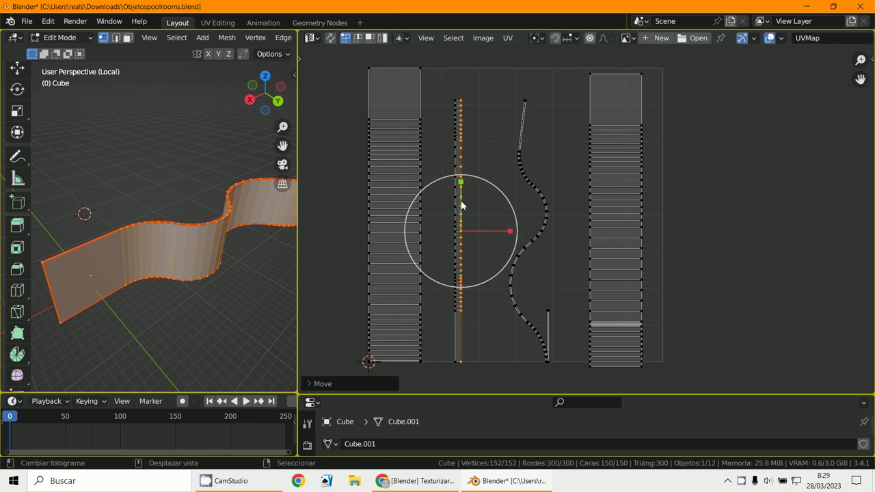
Step: Move one long edge loop of the second wavy island along negative X and scale it to 0 along X to straighten it
click(533, 192)
key(l)
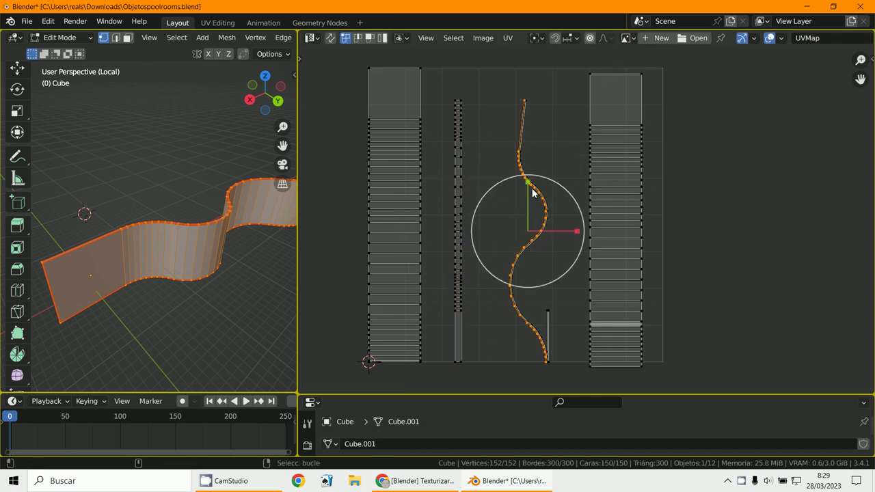
drag(533, 193, 500, 195)
key(x)
key(s)
key(x)
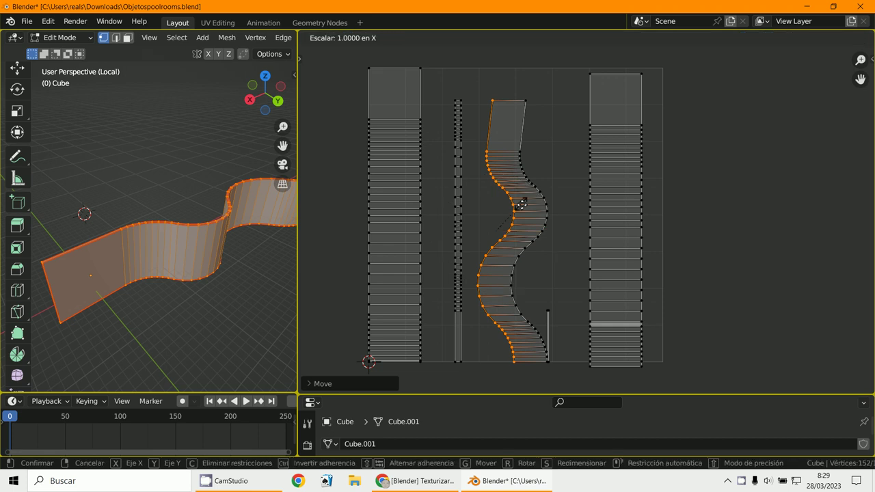
key(0)
key(Return)
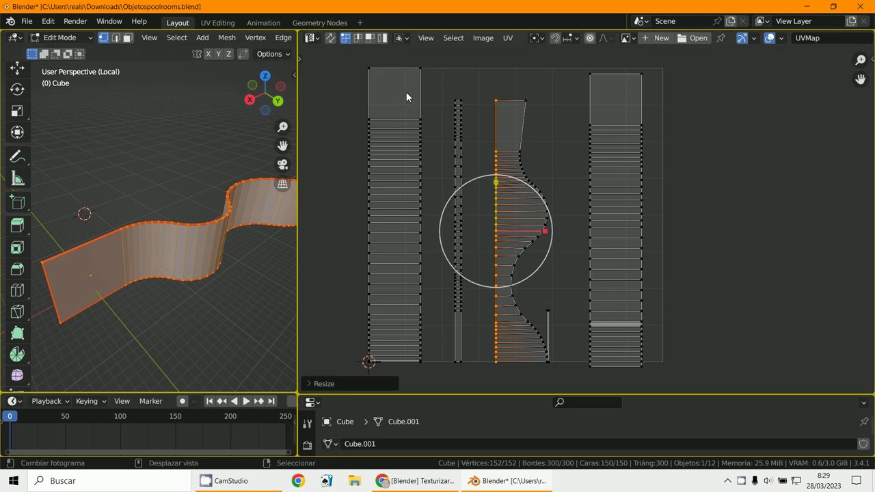
Step: Scale the second island's remaining curved edge to 0 along X and move it beside the straight edge, leaving a narrow strip
key(ctrl+z)
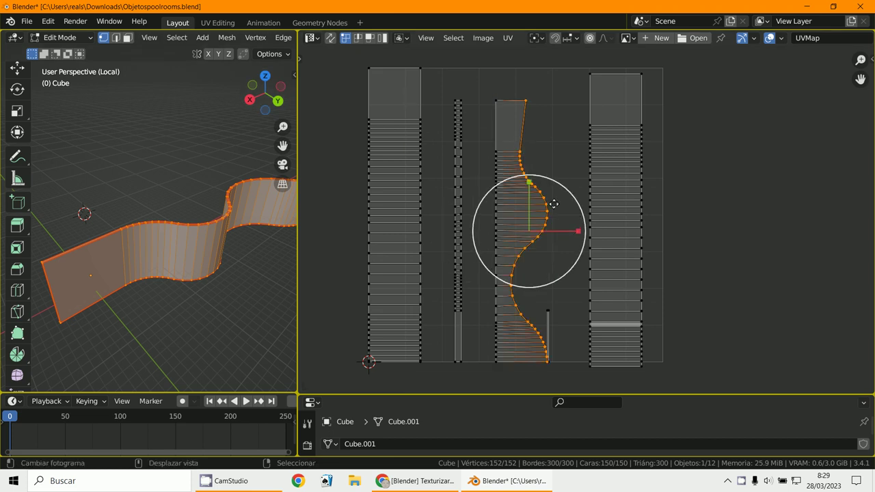
key(s)
text(x)
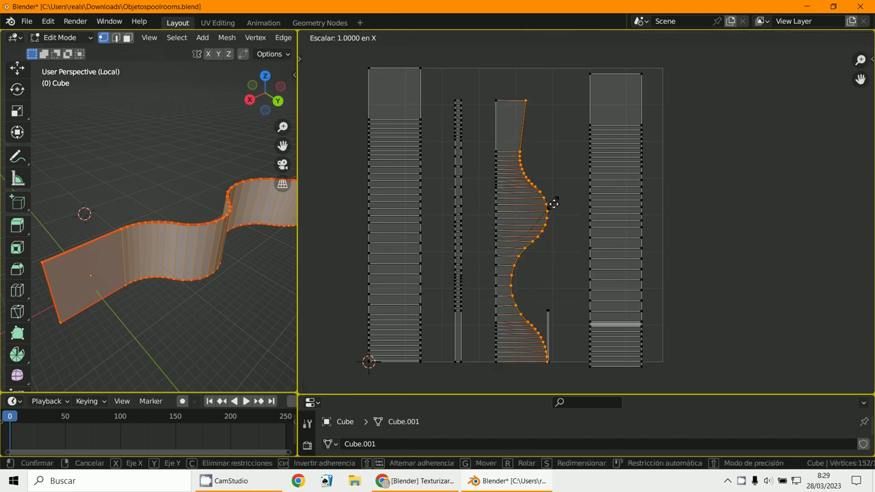
text(0)
key(Return)
key(g)
key(x)
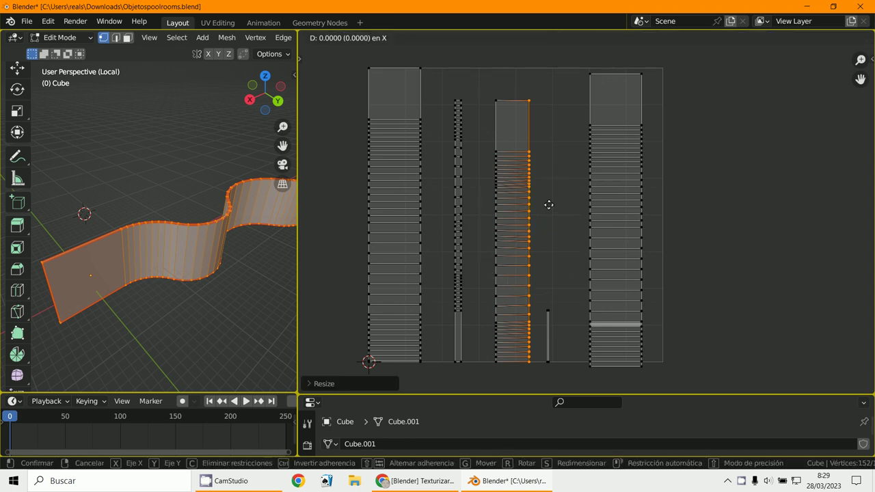
click(525, 205)
Step: Check the straightened UV strips, widen the 3D viewport and return the wall to Object Mode
scroll(544, 216, down, 3)
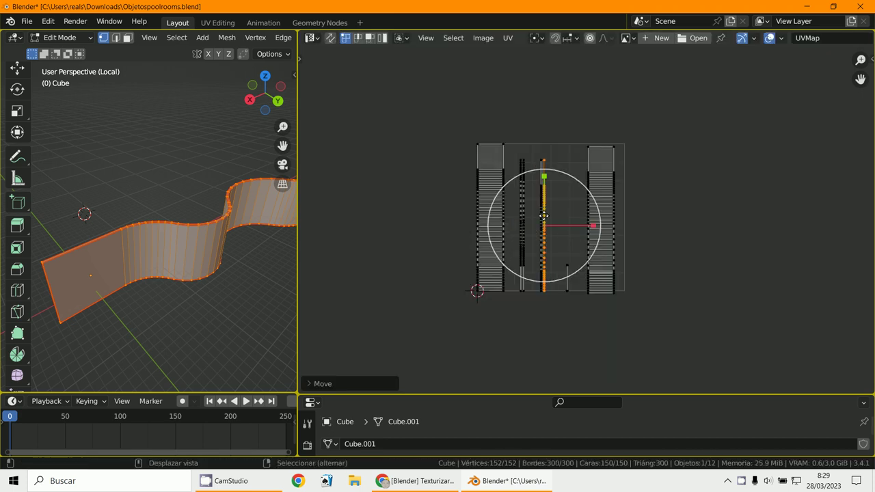
shift+middle_drag(544, 215, 569, 233)
scroll(517, 225, up, 5)
middle_drag(520, 244, 546, 215)
scroll(546, 215, down, 4)
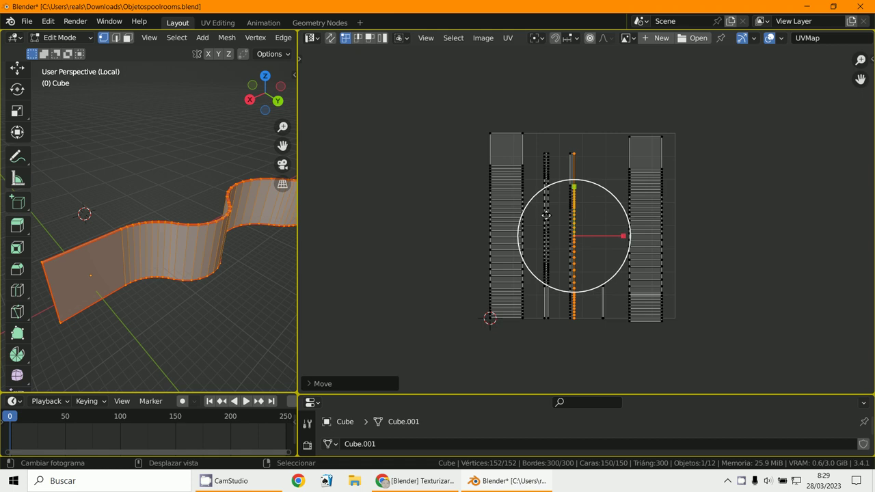
middle_drag(242, 214, 246, 212)
drag(298, 211, 522, 218)
middle_drag(382, 290, 311, 269)
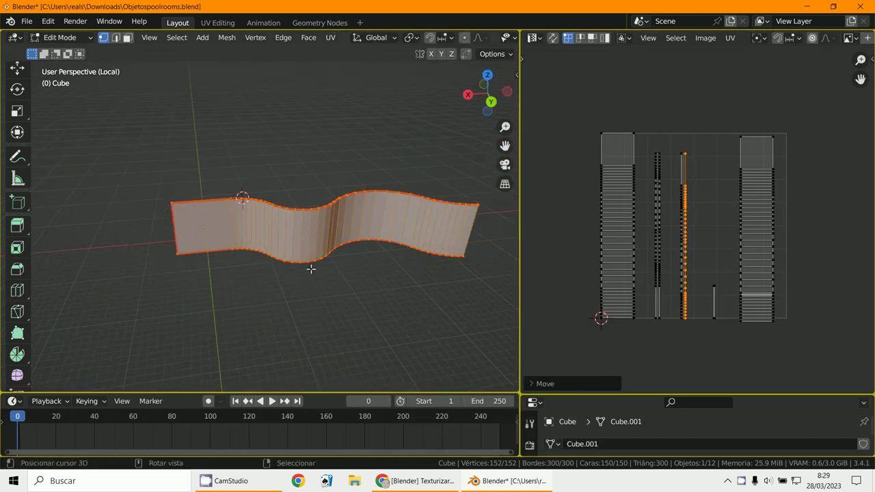
click(60, 38)
click(63, 49)
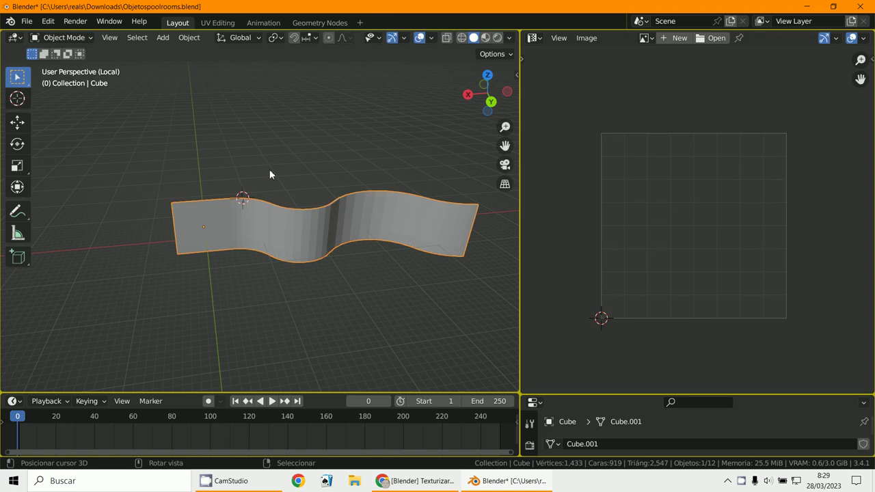
Step: Leave the wall's local view and select the purple flanged cylinder among the other poolrooms objects
key(KP_Divide)
middle_drag(332, 130, 181, 99)
scroll(298, 171, up, 2)
click(305, 169)
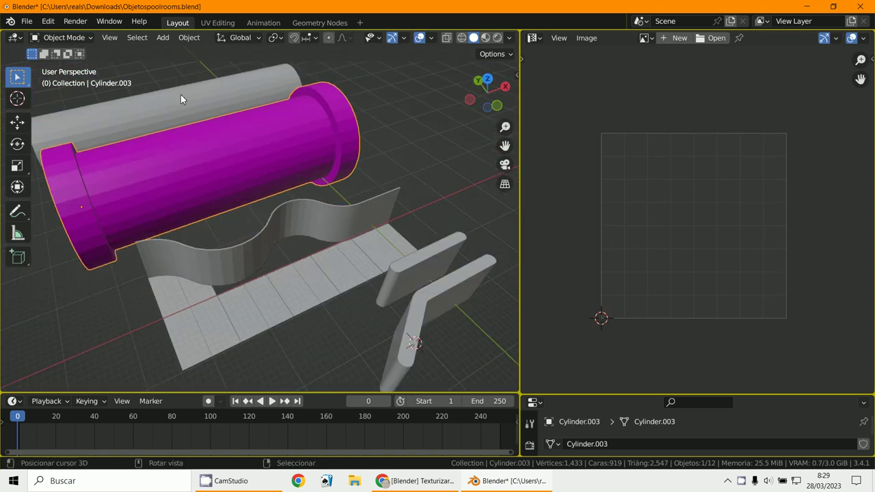
Step: Enter Edit Mode on the purple flanged cylinder and bring its far flange into close view
click(60, 37)
click(62, 61)
scroll(241, 95, up, 3)
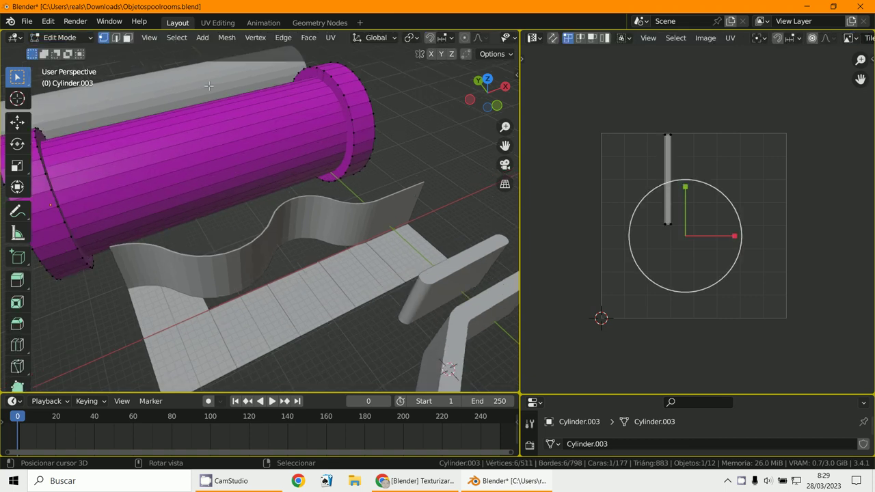
shift+middle_drag(241, 95, 263, 98)
shift+middle_drag(342, 75, 326, 113)
alt+right_click(334, 97)
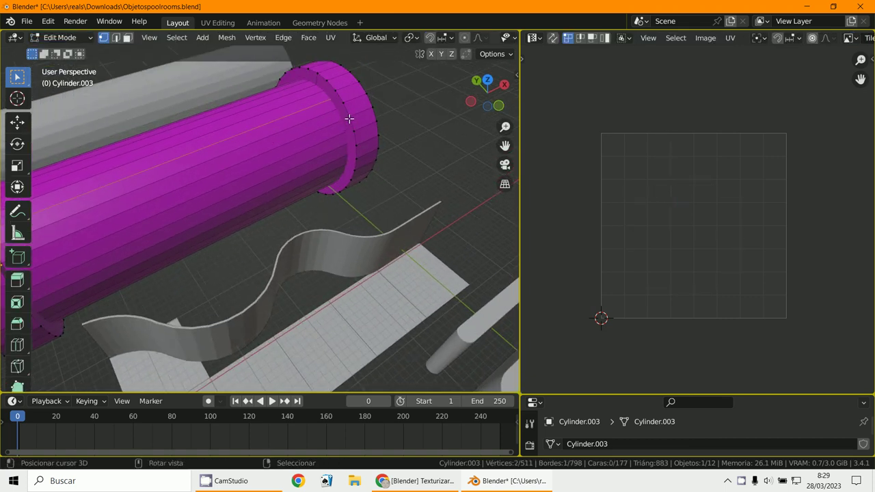
scroll(349, 117, down, 3)
mouse_move(350, 117)
middle_down()
mouse_move(171, 71)
mouse_move(129, 47)
mouse_move(104, 384)
mouse_move(289, 96)
mouse_move(322, 113)
mouse_move(237, 105)
mouse_move(256, 129)
middle_up()
alt+click(257, 130)
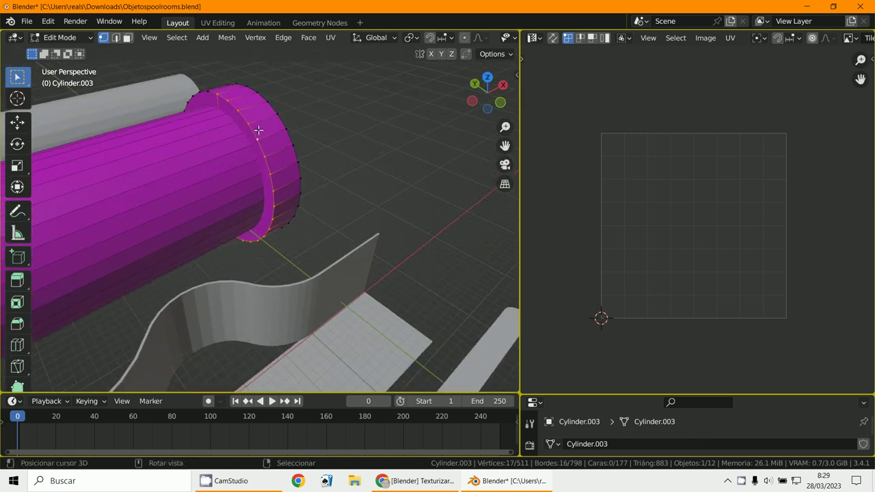
key(g)
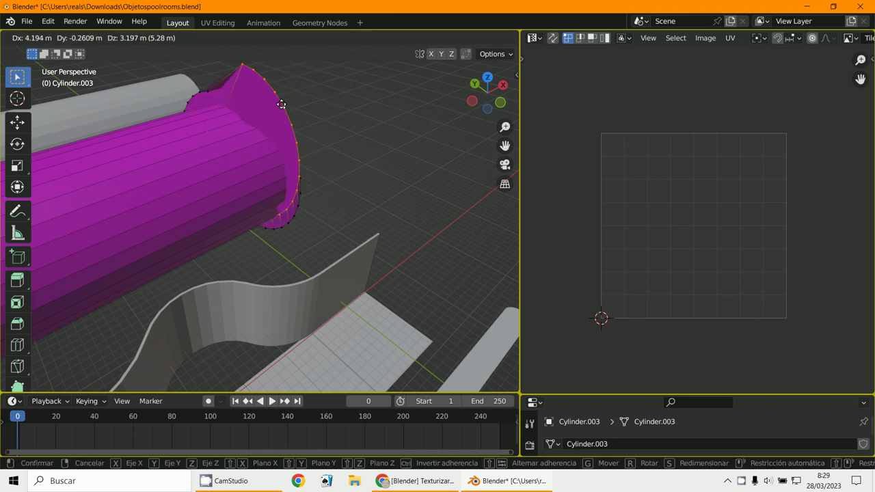
right_click(294, 105)
Step: Add one centred loop cut around the purple cylinder's outer body between the two flanges
mouse_move(294, 105)
middle_down()
mouse_move(293, 117)
mouse_move(319, 136)
middle_up()
ctrl+scroll(318, 136, up, 4)
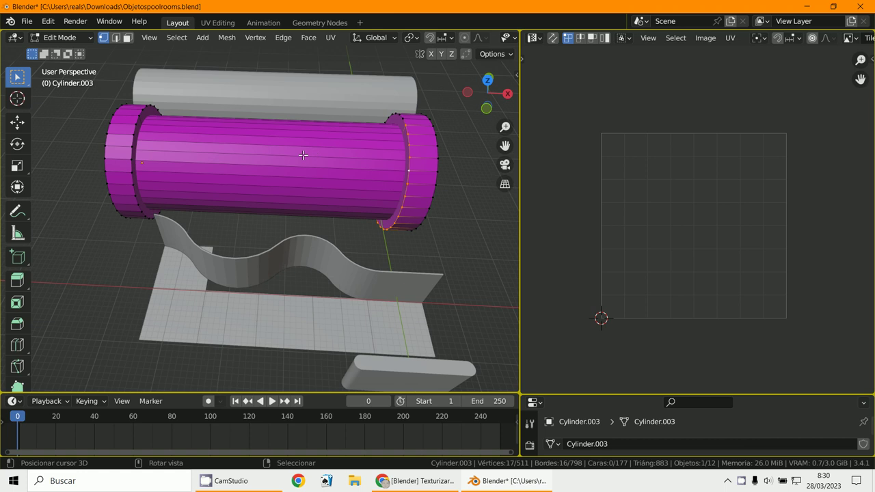
key(ctrl+r)
click(274, 162)
right_click(274, 162)
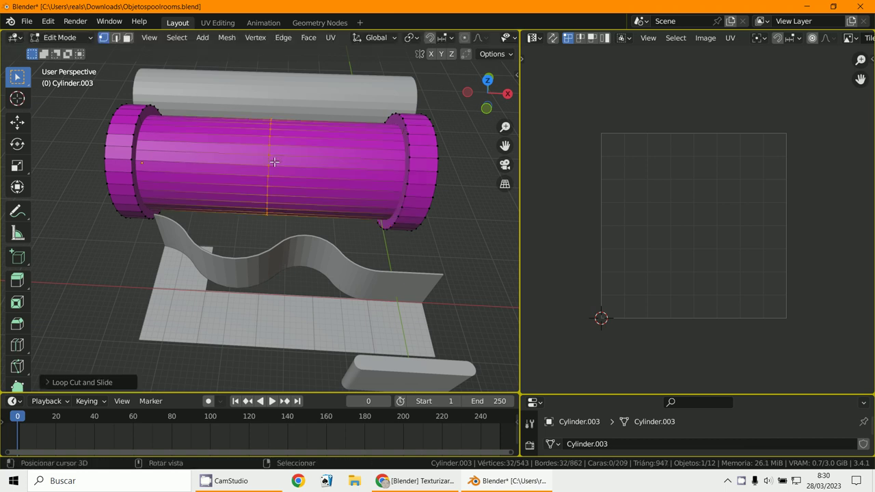
Step: Try deleting all faces linked to the far flange of the purple cylinder, and undo the deletion
click(405, 163)
key(ctrl+l)
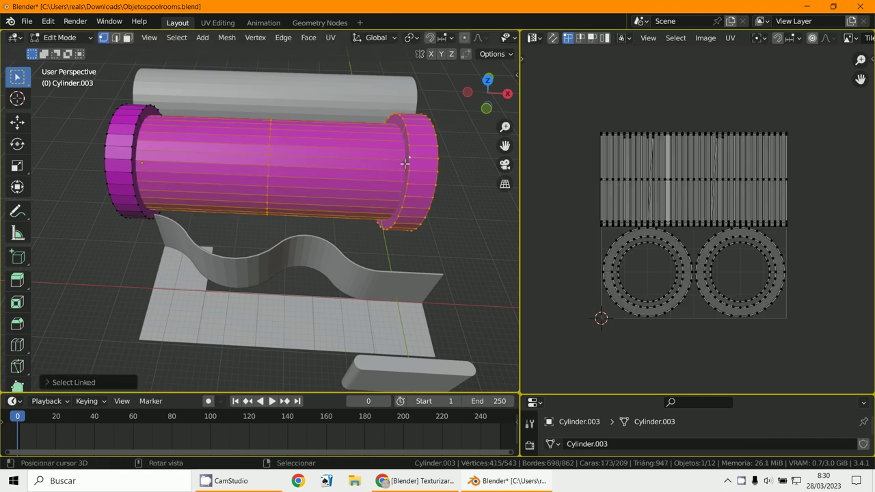
key(x)
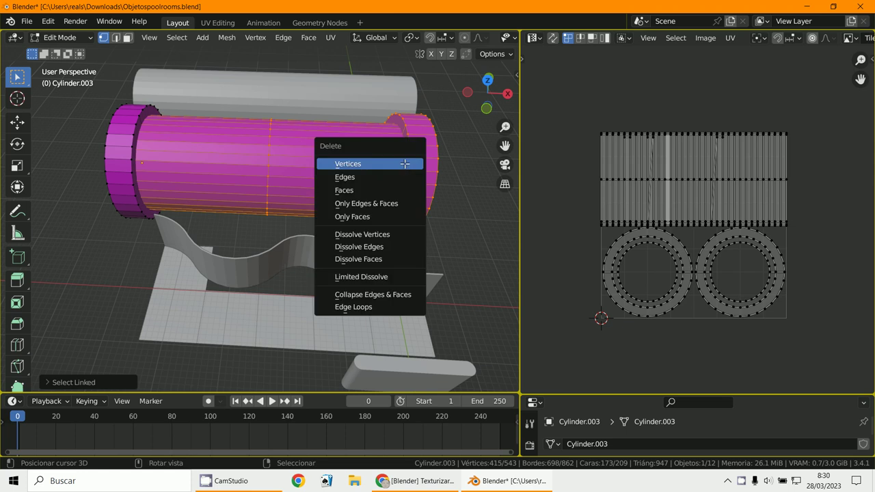
click(385, 190)
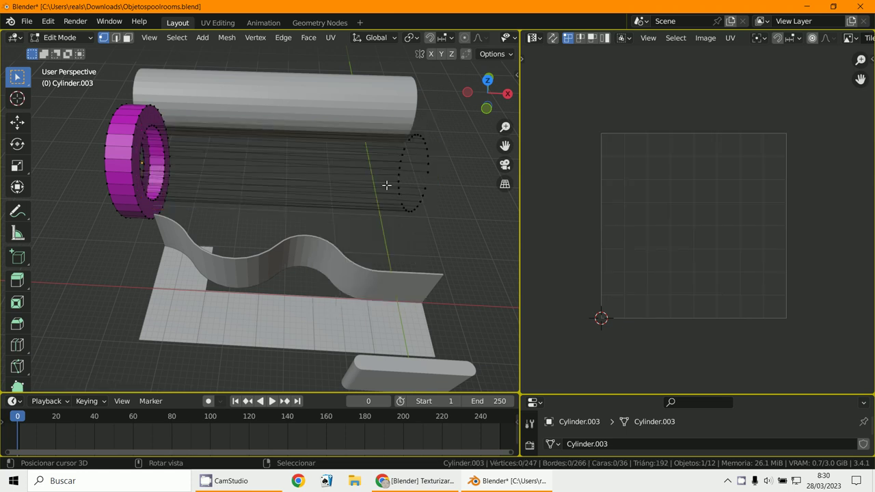
key(ctrl+z)
Step: Rip the middle edge loop of the purple cylinder without displacing it, and deselect everything
middle_drag(400, 171, 446, 169)
alt+click(255, 151)
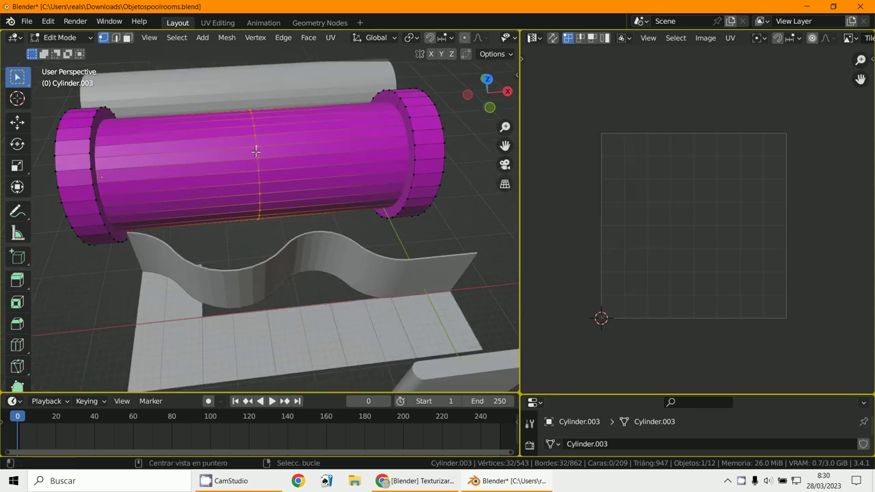
key(v)
click(255, 151)
key(alt+a)
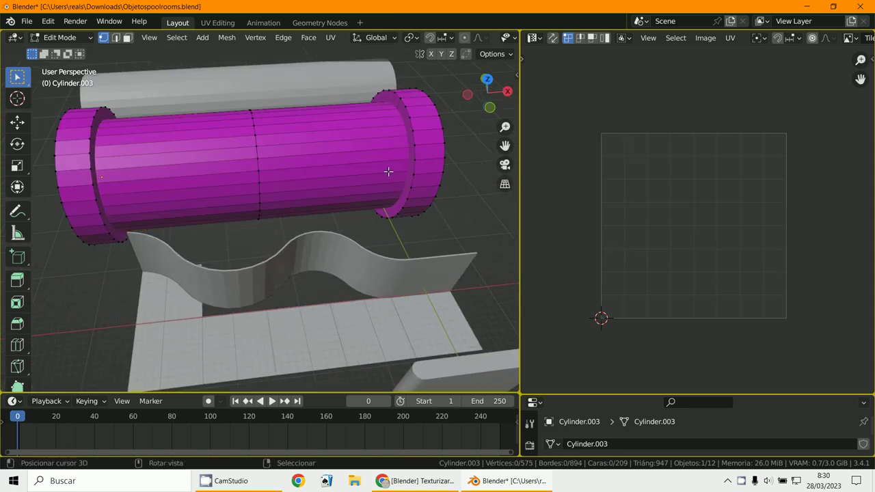
Step: Delete the outer ring of faces between the ripped middle loop and the far flange, using face selection
click(128, 37)
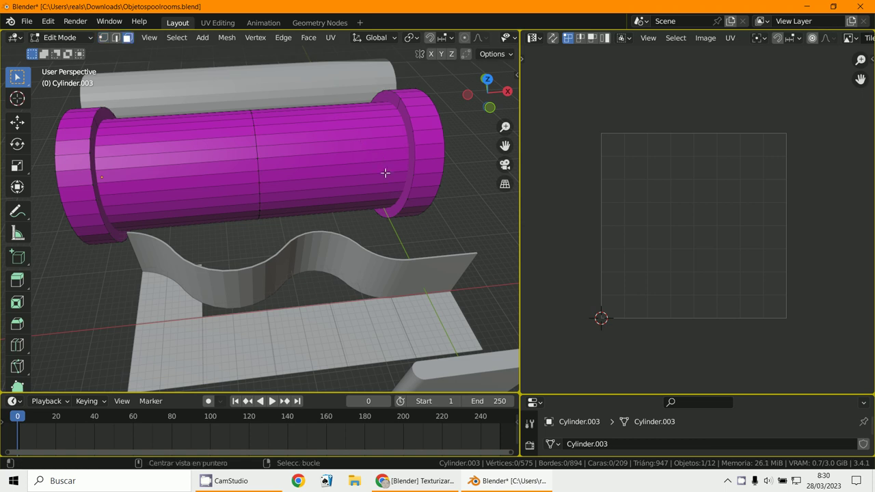
alt+click(385, 173)
key(x)
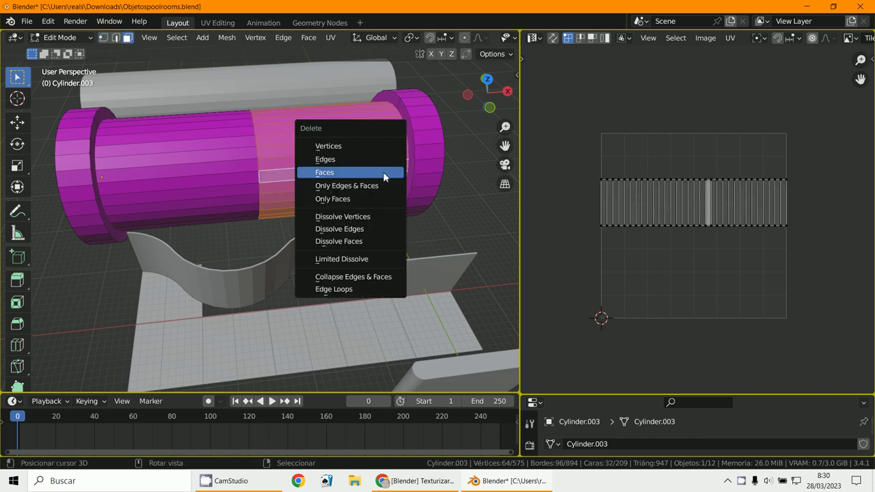
click(383, 171)
Step: Delete the outer rim's ring of faces on the purple cylinder's far flange
alt+click(422, 154)
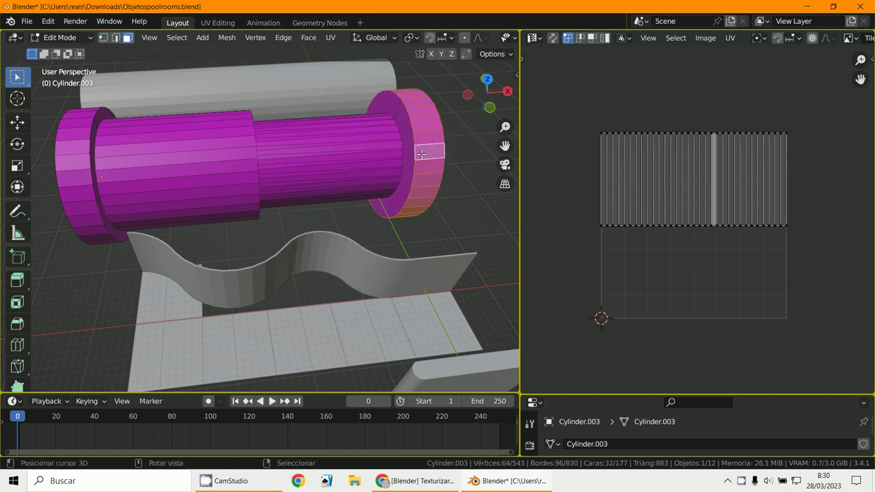
key(x)
click(422, 154)
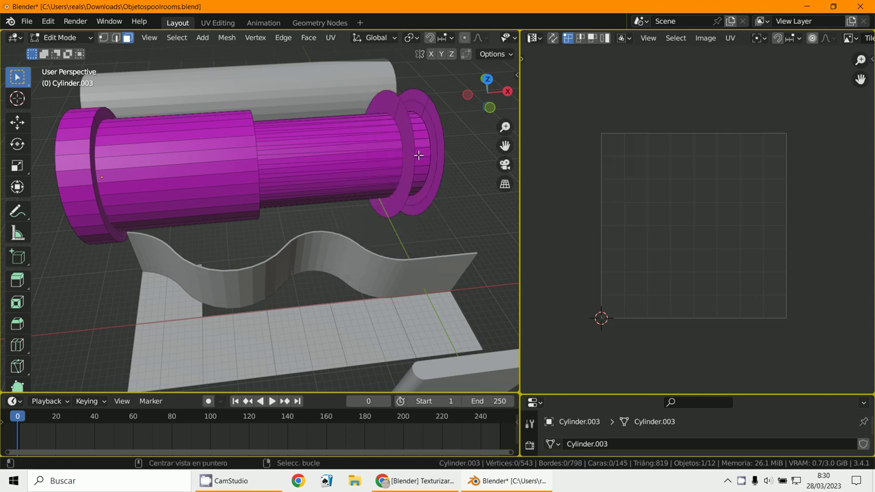
Step: Inspect the partly removed outer shell and return the purple cylinder to Object Mode
alt+click(419, 155)
scroll(418, 156, down, 1)
middle_drag(418, 155, 297, 179)
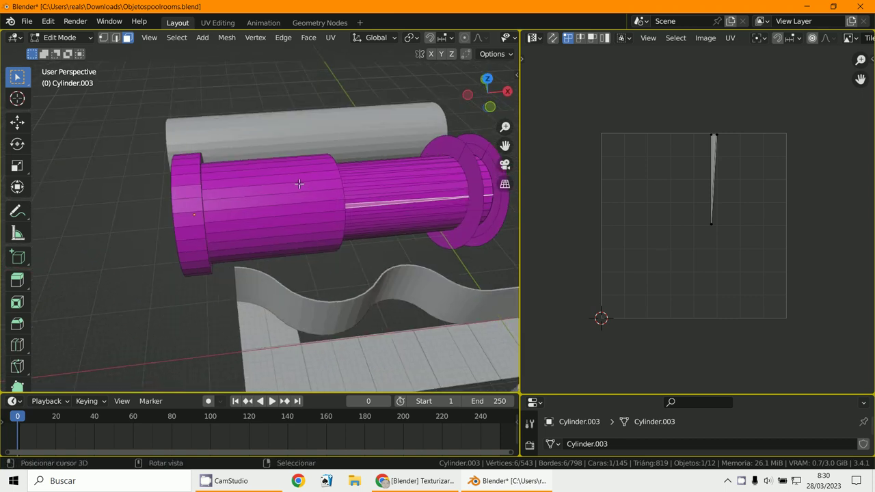
scroll(294, 178, down, 3)
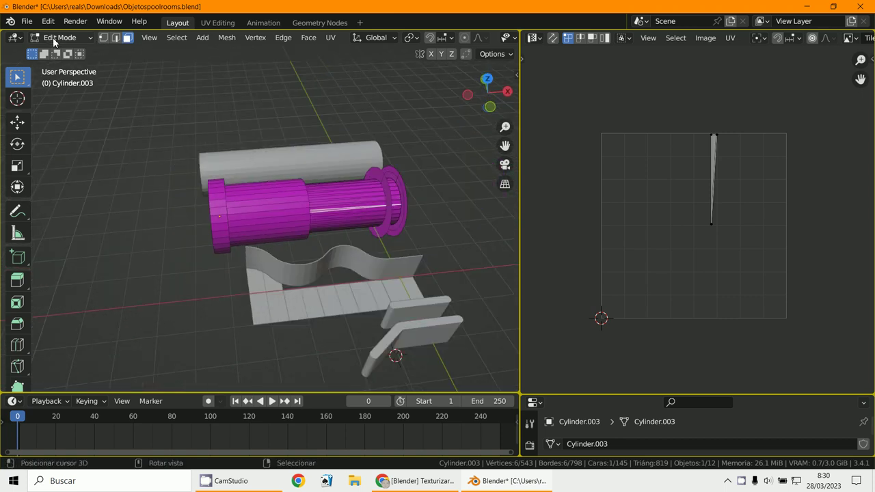
click(54, 41)
click(79, 52)
Step: Add a new cylinder in top view and move it about 112 m along negative X and 26 m along Y
key(KP_7)
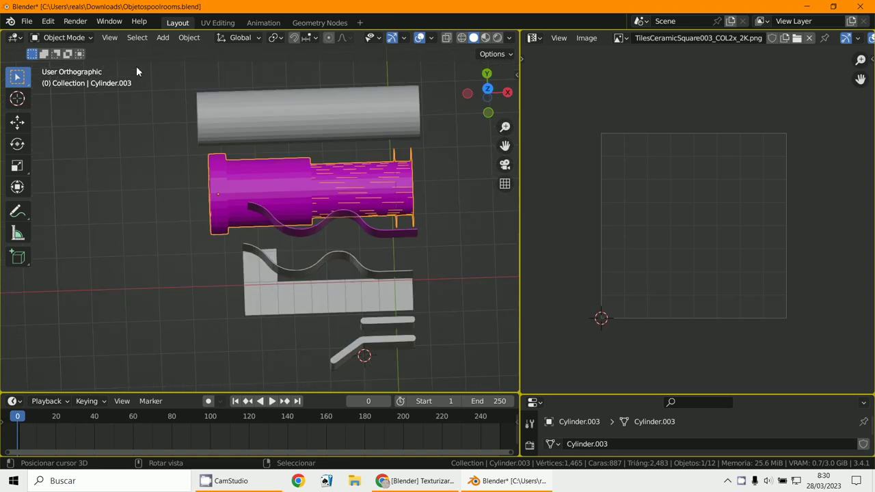
scroll(262, 105, down, 4)
shift+middle_drag(184, 149, 364, 161)
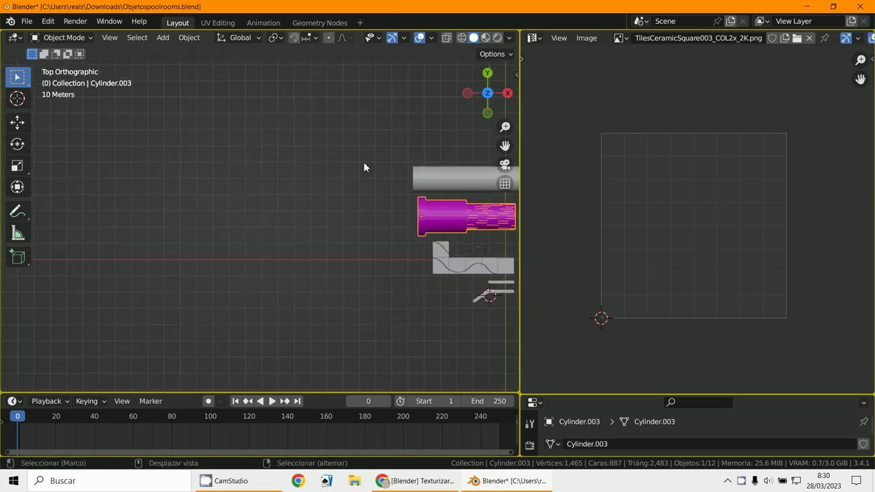
click(161, 39)
mouse_move(179, 49)
click(316, 114)
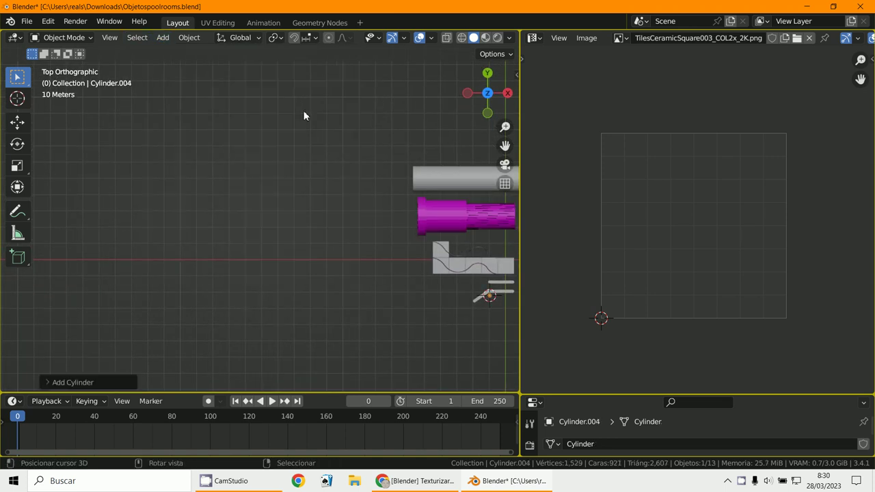
key(g)
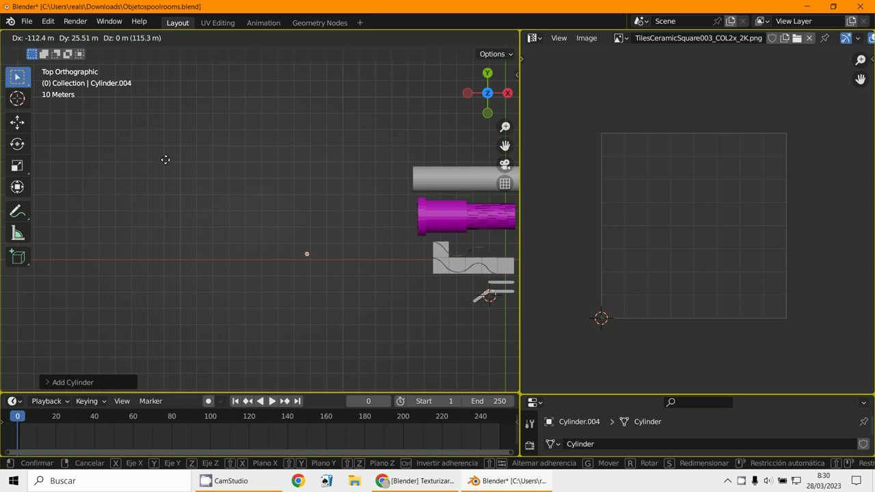
click(166, 159)
Step: Enlarge the new cylinder and rotate it about 90° in front view so it lies horizontally
key(s)
click(62, 108)
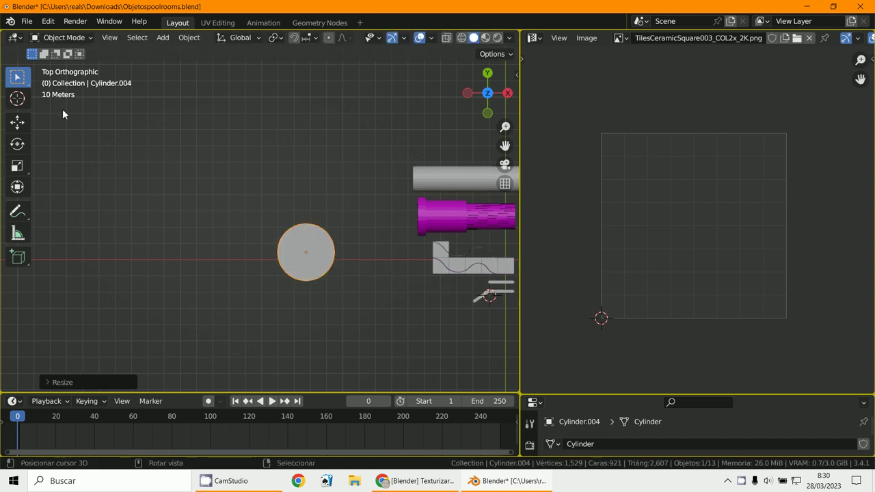
key(KP_1)
scroll(222, 64, up, 3)
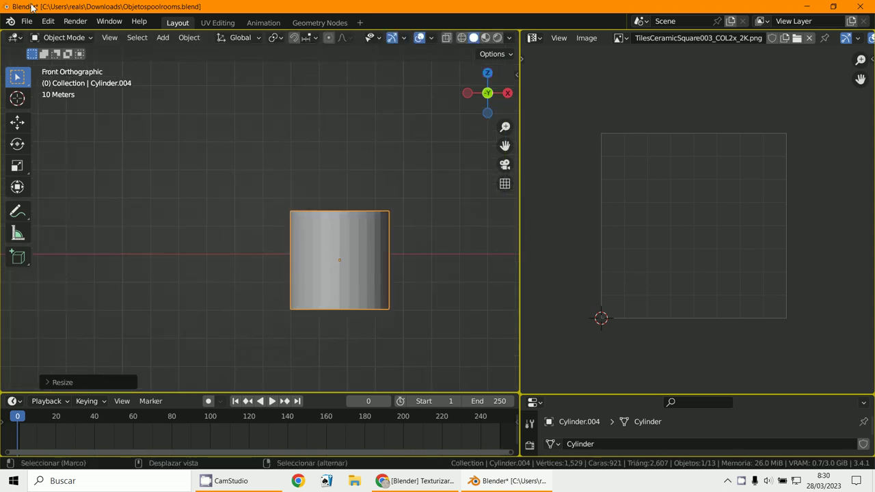
scroll(308, 194, down, 2)
key(r)
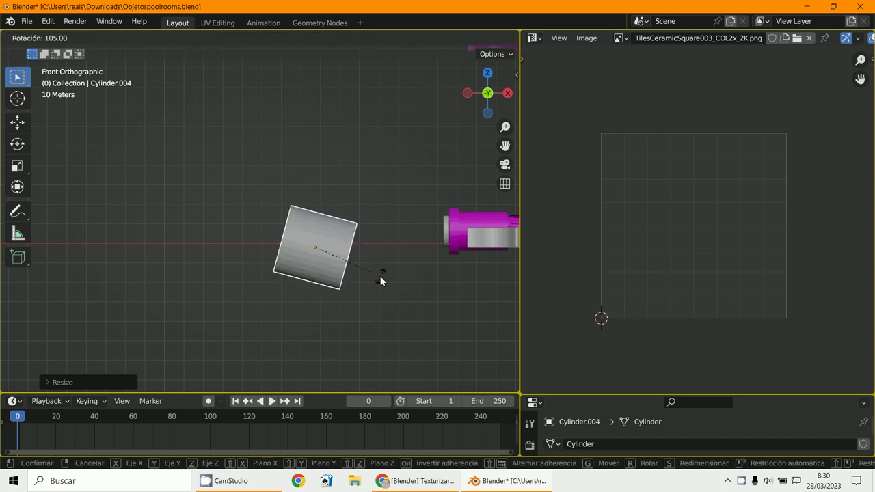
click(385, 265)
Step: Shrink the new cylinder uniformly and stretch it along the global X axis into a long, thin tube
key(s)
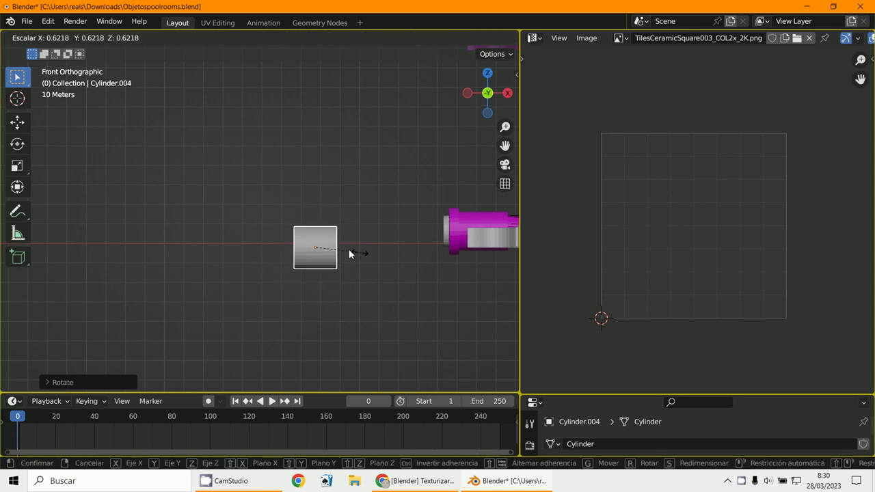
click(336, 249)
key(s)
key(x)
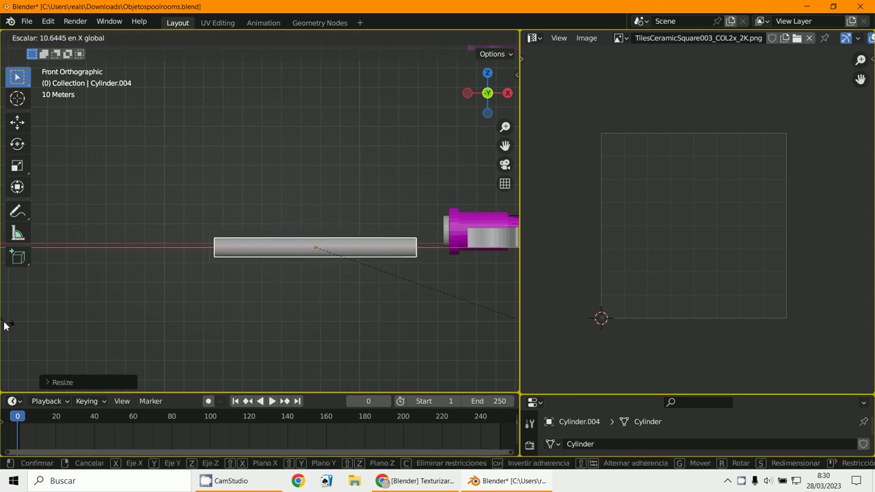
click(505, 298)
middle_drag(530, 242, 783, 188)
scroll(524, 225, down, 1)
middle_drag(479, 218, 331, 206)
scroll(333, 228, up, 1)
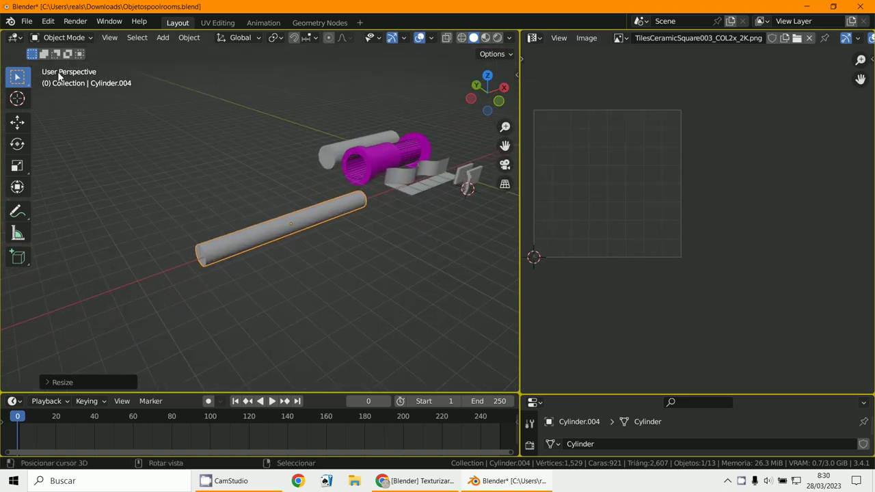
Step: Enter Edit Mode on the long cylinder and delete the two circular faces capping its ends
click(57, 38)
click(58, 65)
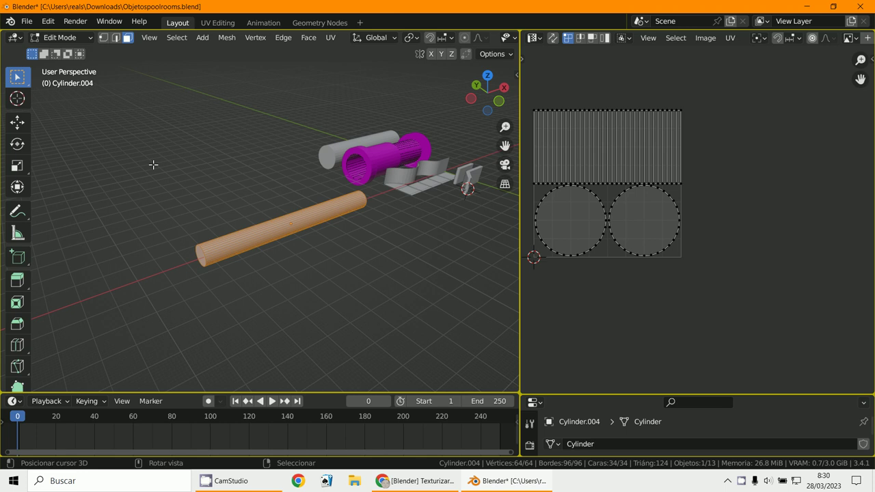
scroll(203, 237, up, 2)
middle_drag(203, 237, 226, 237)
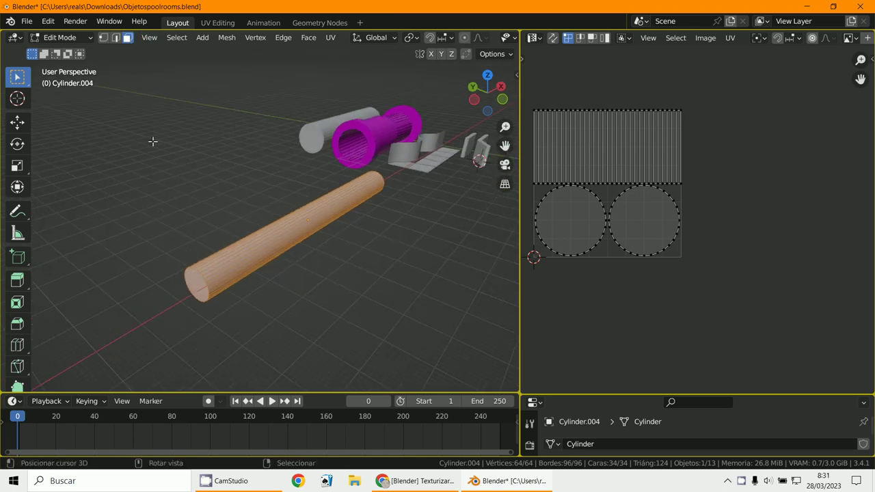
click(196, 280)
middle_drag(323, 258, 184, 238)
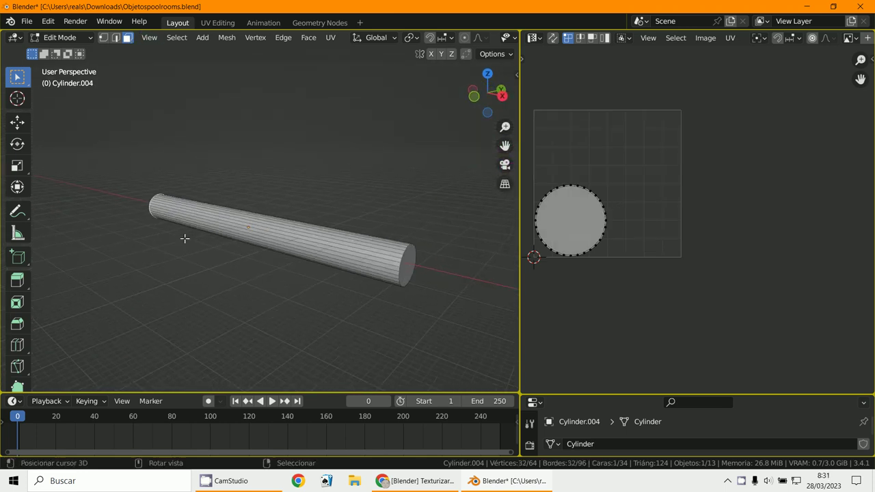
shift+click(412, 270)
key(x)
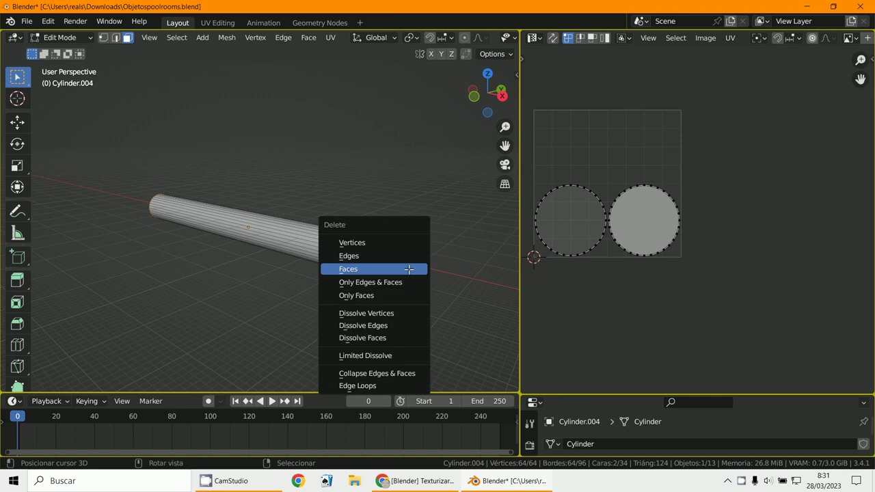
click(404, 268)
Step: Add a loop cut near the long tube's middle, rip it in place and switch to face selection
middle_drag(405, 269, 260, 225)
key(ctrl+r)
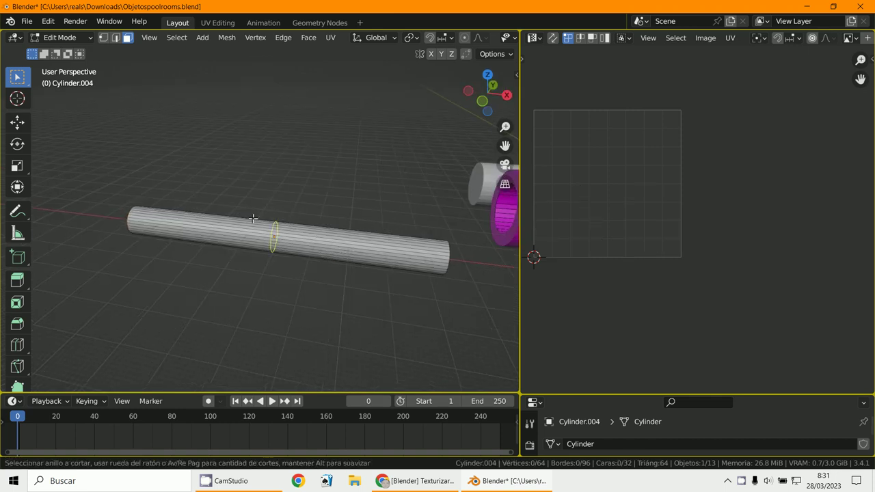
click(253, 218)
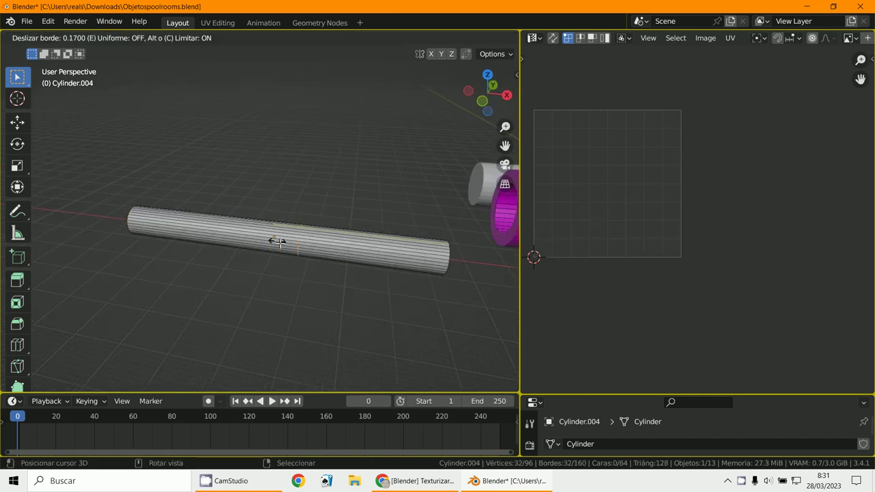
click(272, 243)
key(v)
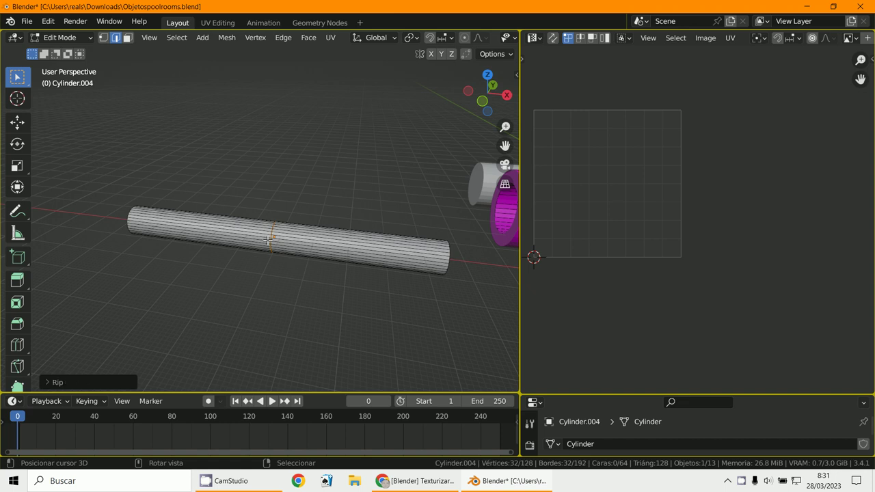
click(127, 38)
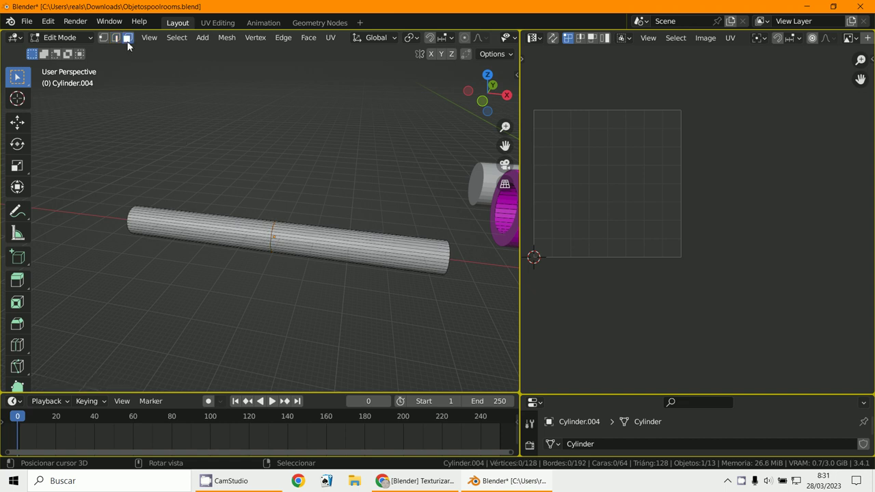
Step: Select the ring of faces forming the long tube's half on the positive X side and delete it
alt+click(346, 260)
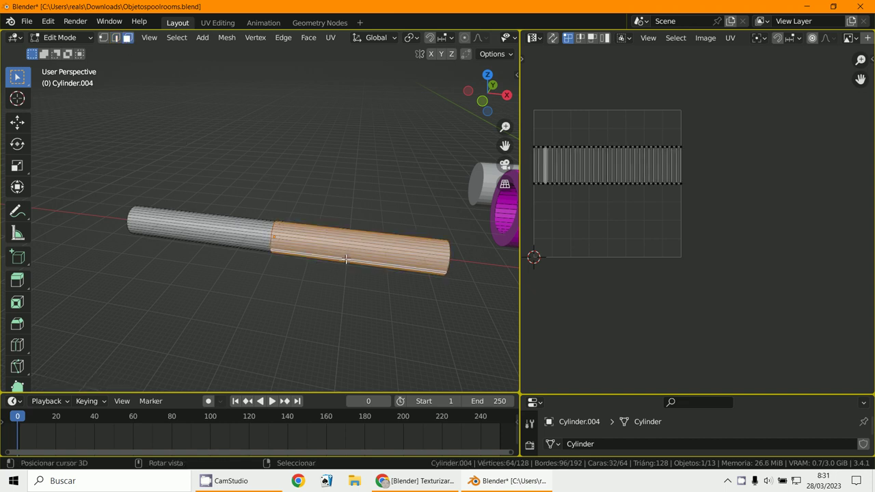
key(x)
click(345, 256)
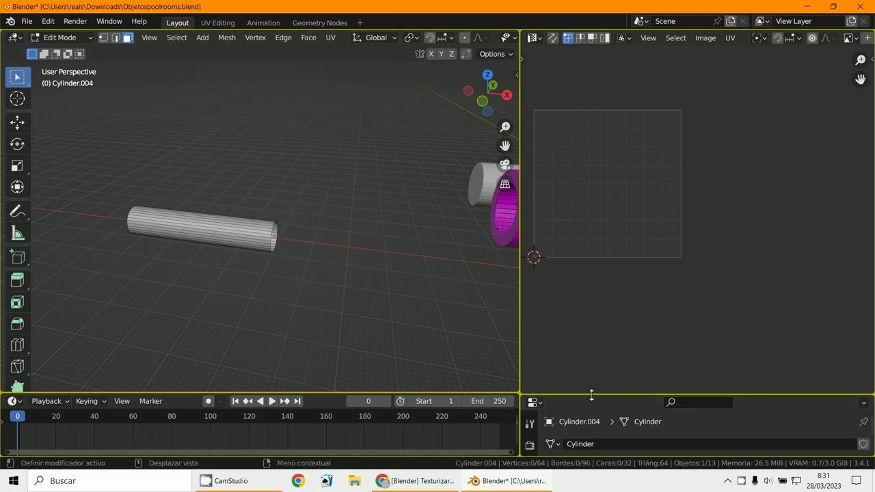
Step: Add a Mirror modifier to the remaining half tube, mirroring on Z only with X turned off
drag(591, 395, 595, 175)
click(530, 353)
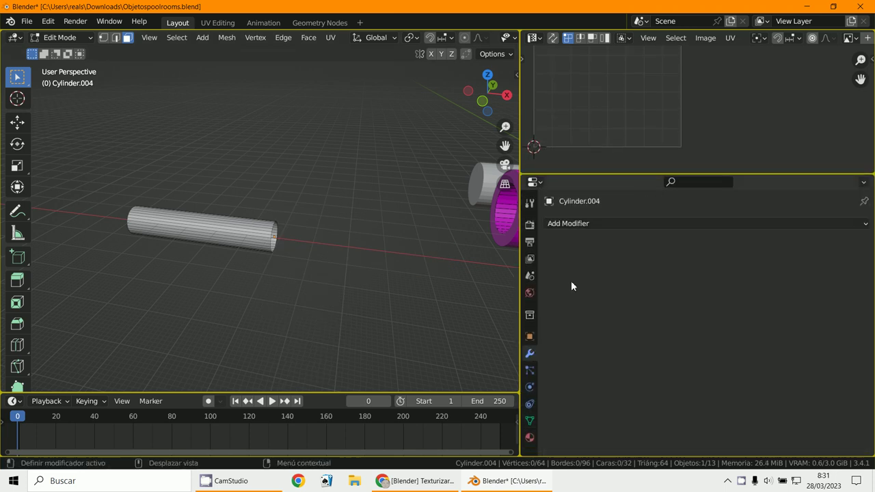
click(580, 223)
click(619, 363)
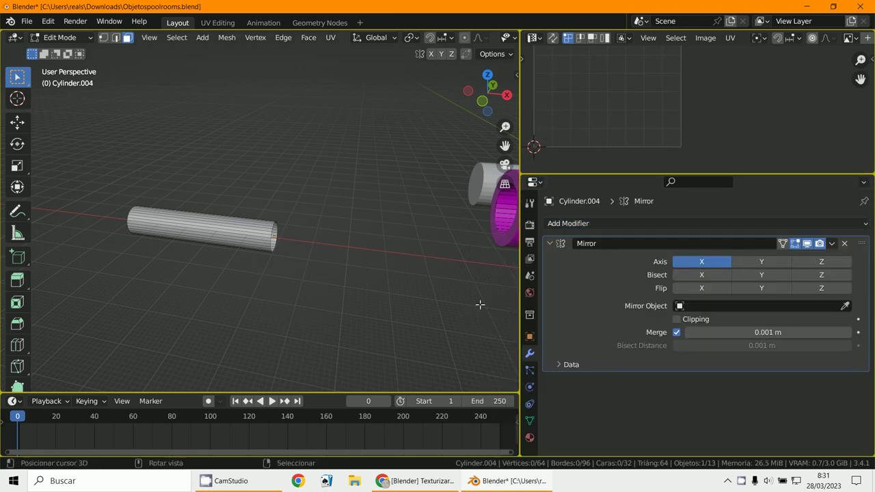
click(838, 261)
click(718, 265)
middle_drag(323, 233, 346, 242)
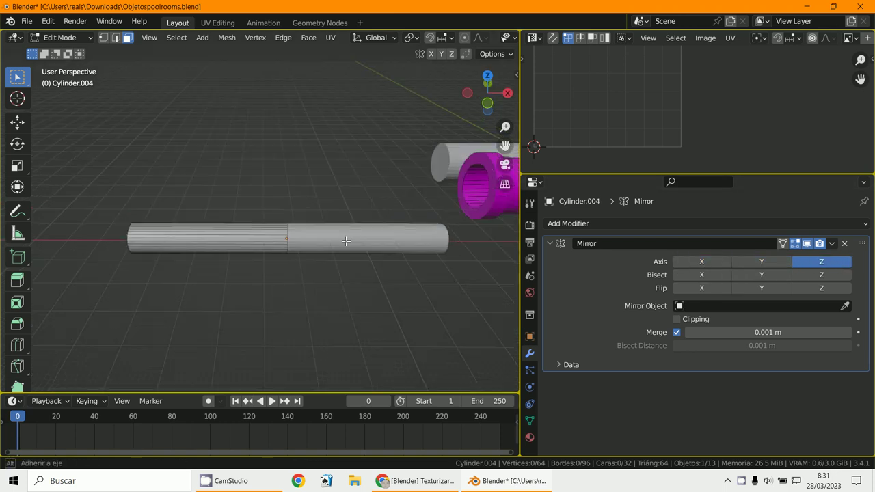
scroll(345, 242, up, 2)
shift+middle_drag(246, 239, 320, 251)
middle_drag(117, 240, 162, 238)
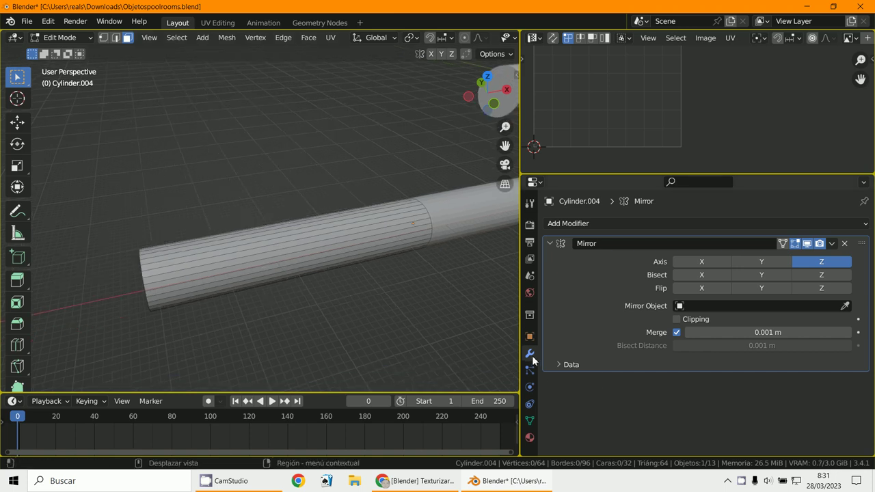
Step: Add a Solidify modifier to the tube with an offset of 1.0 and a thickness of 0.42 m
click(602, 223)
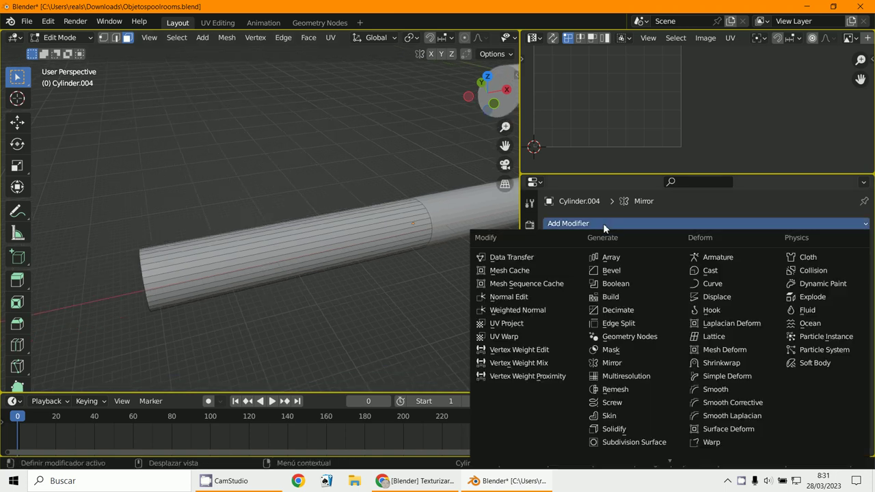
click(630, 425)
scroll(755, 383, down, 5)
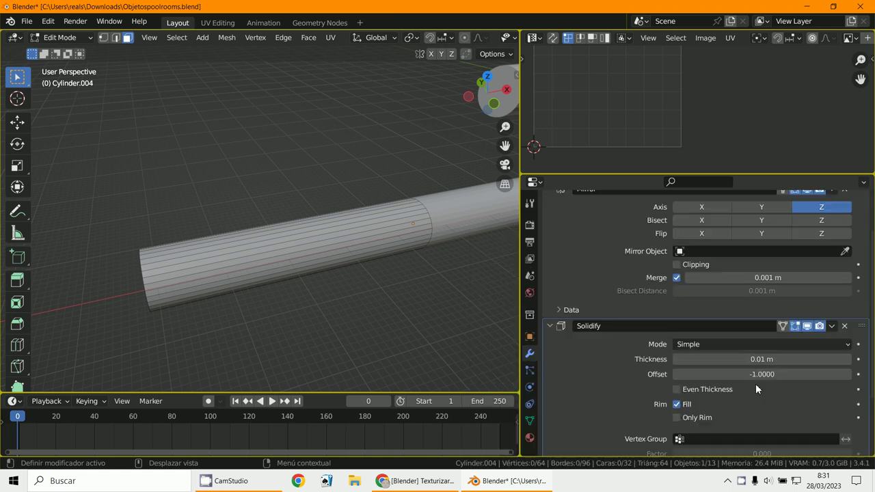
drag(749, 291, 848, 290)
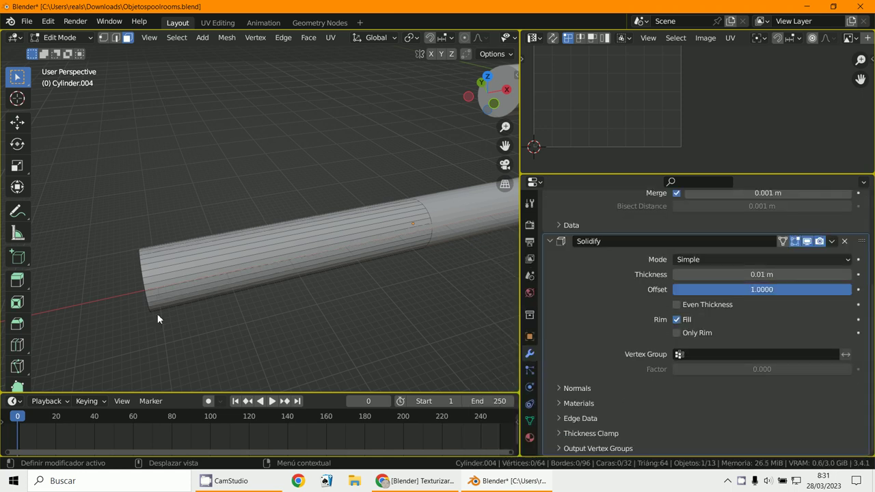
drag(788, 270, 847, 270)
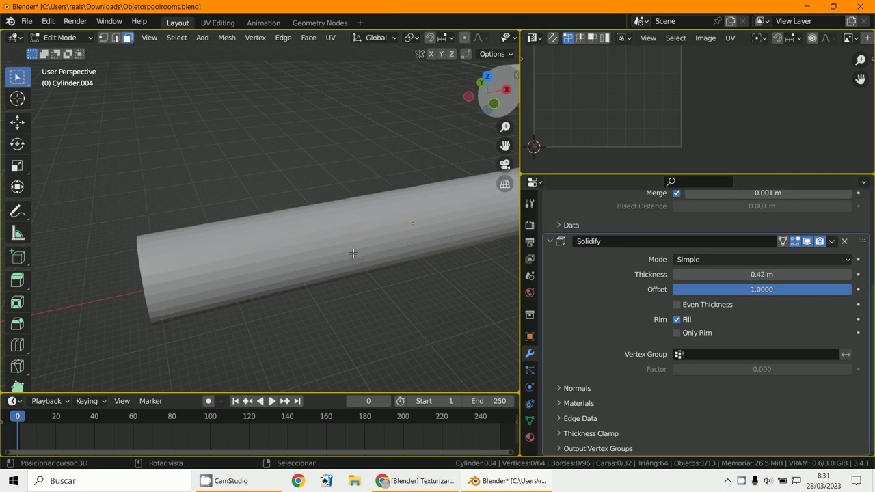
middle_drag(351, 253, 390, 244)
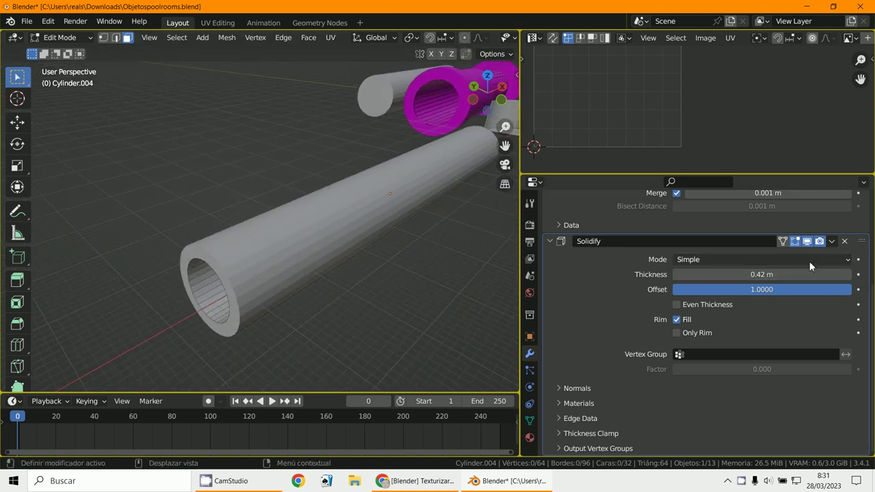
Step: Return to Object Mode and apply the tube's Solidify modifier
click(830, 243)
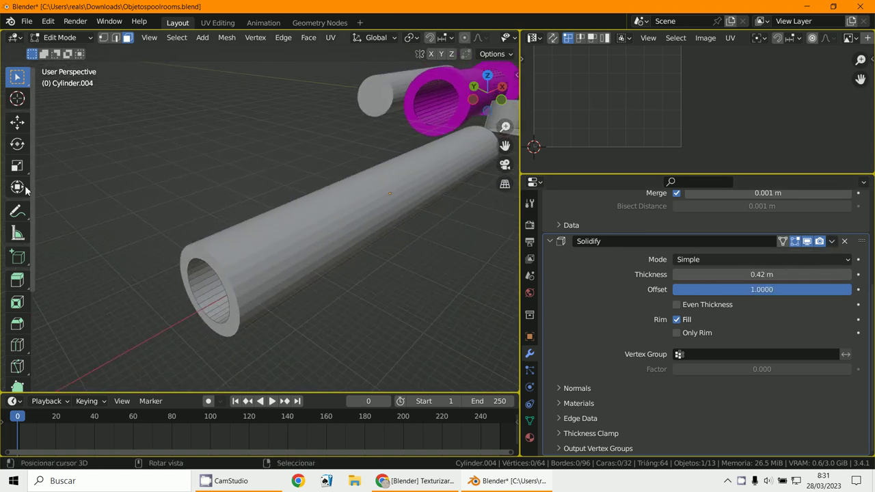
click(46, 38)
click(60, 50)
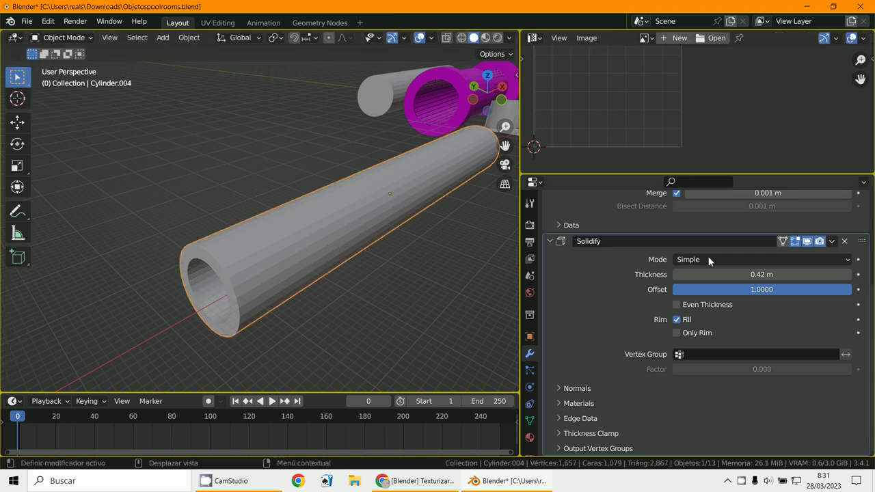
click(831, 242)
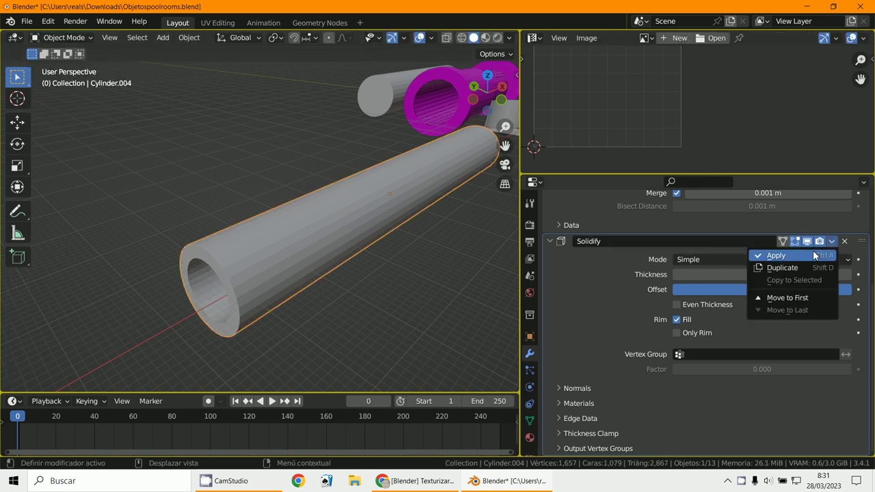
click(774, 254)
Step: Enter Edit Mode and add a loop cut around the tube's outer wall, slid close to its open end
click(62, 39)
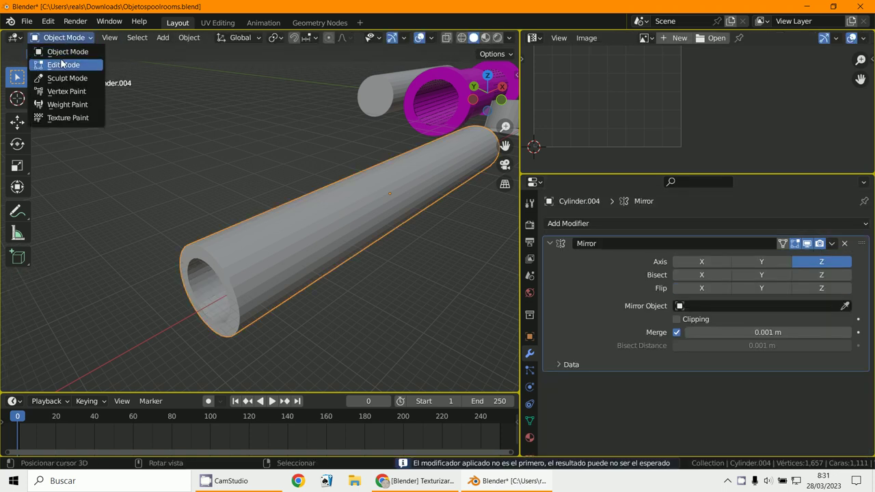
click(63, 63)
middle_drag(322, 272, 440, 327)
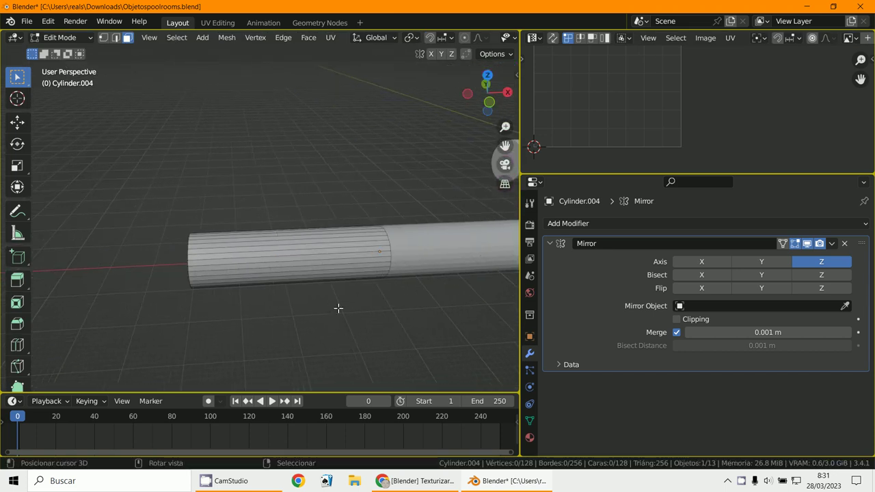
middle_drag(337, 309, 320, 297)
scroll(320, 296, up, 2)
key(ctrl+r)
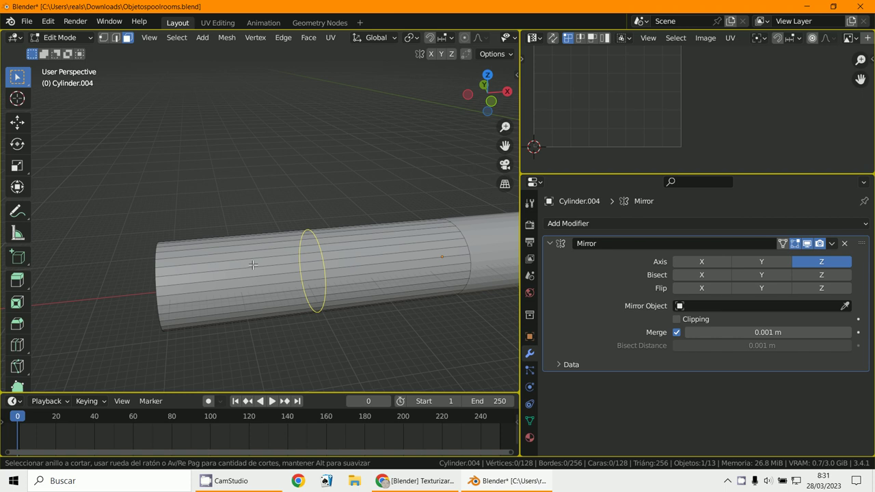
click(252, 265)
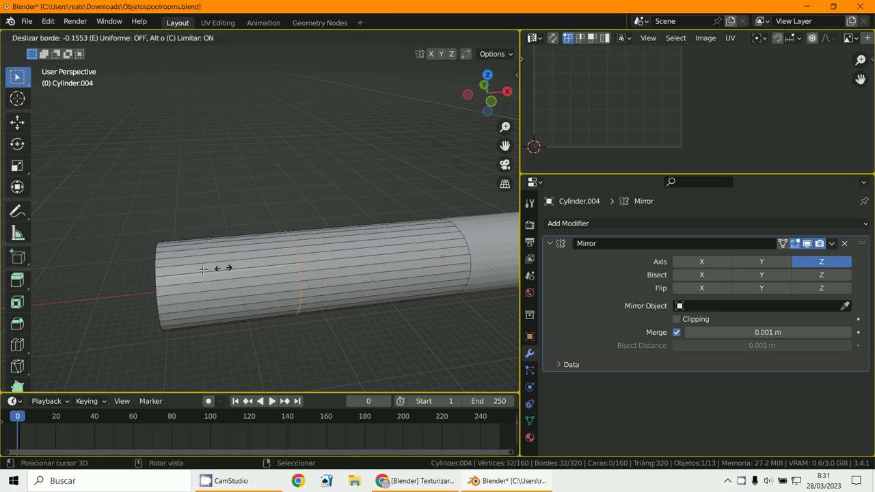
click(130, 280)
shift+middle_drag(166, 315, 233, 285)
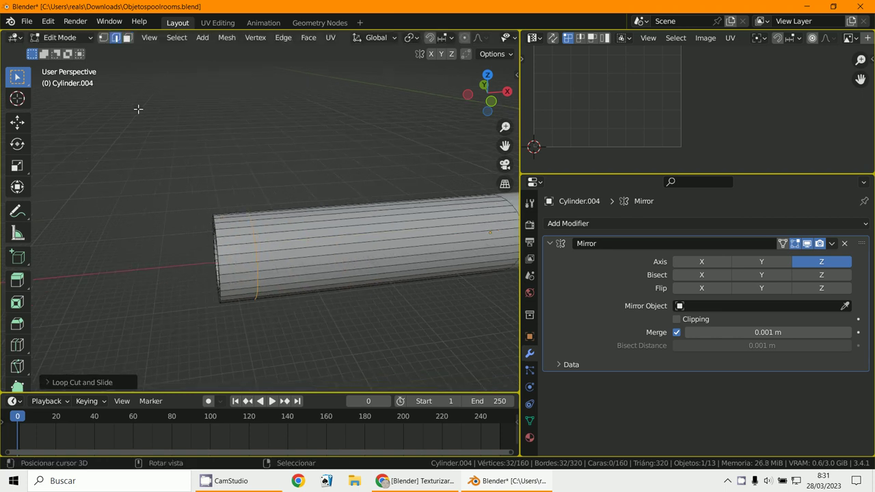
Step: Select the outer band of faces at the tube's open end in face mode and extrude it in place
click(126, 40)
alt+click(216, 296)
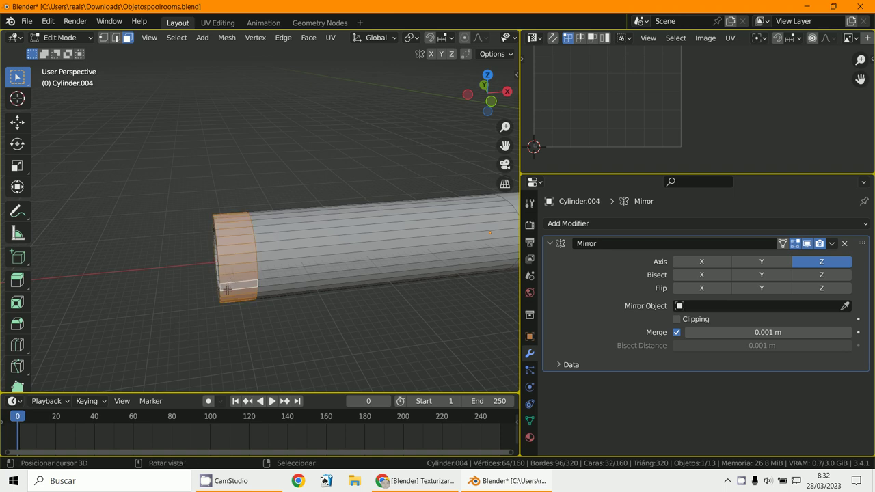
middle_drag(216, 295, 294, 293)
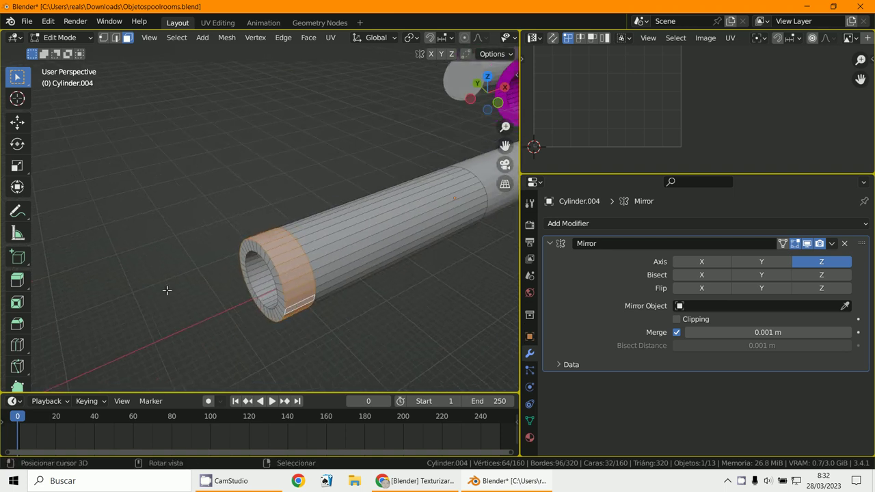
middle_drag(459, 175, 440, 178)
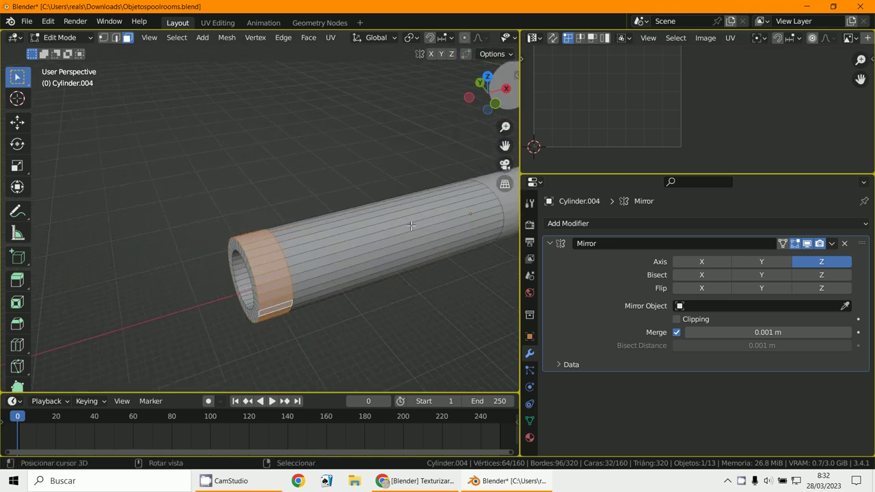
key(e)
right_click(410, 225)
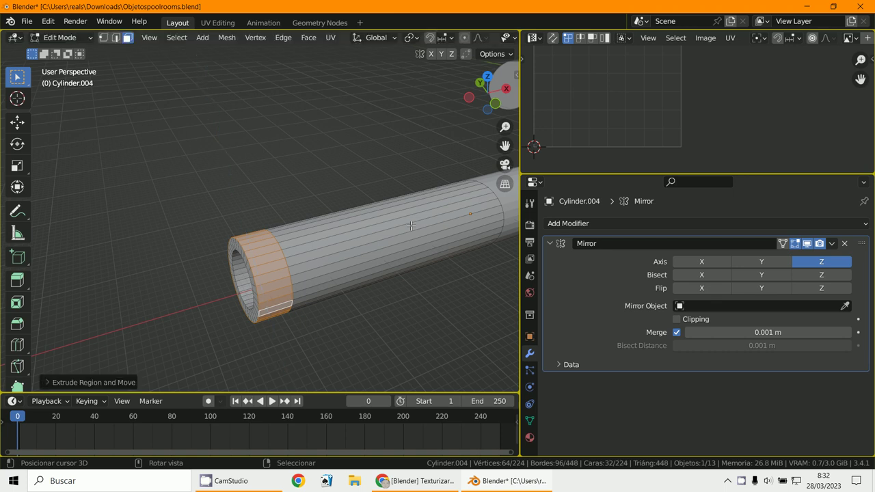
key(s)
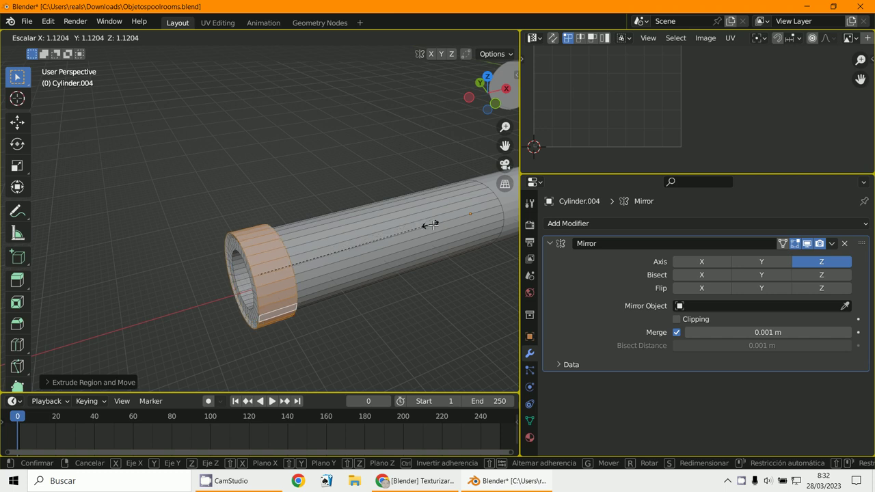
right_click(470, 235)
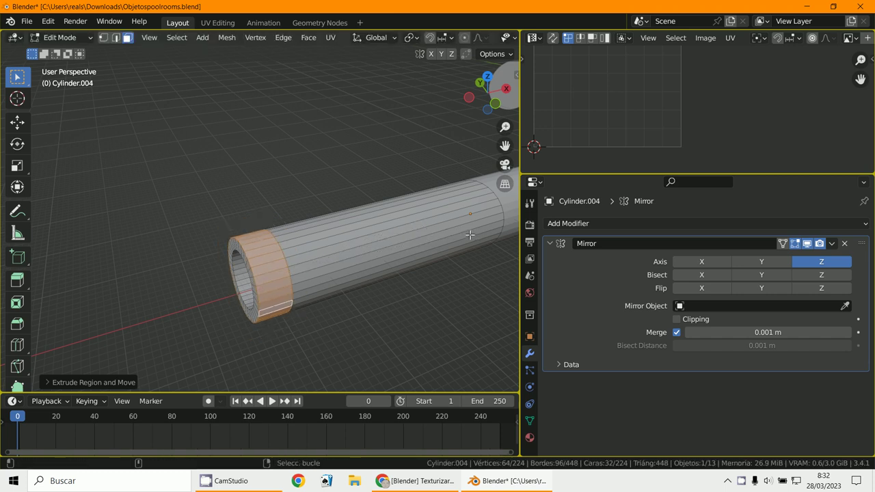
key(s)
right_click(364, 254)
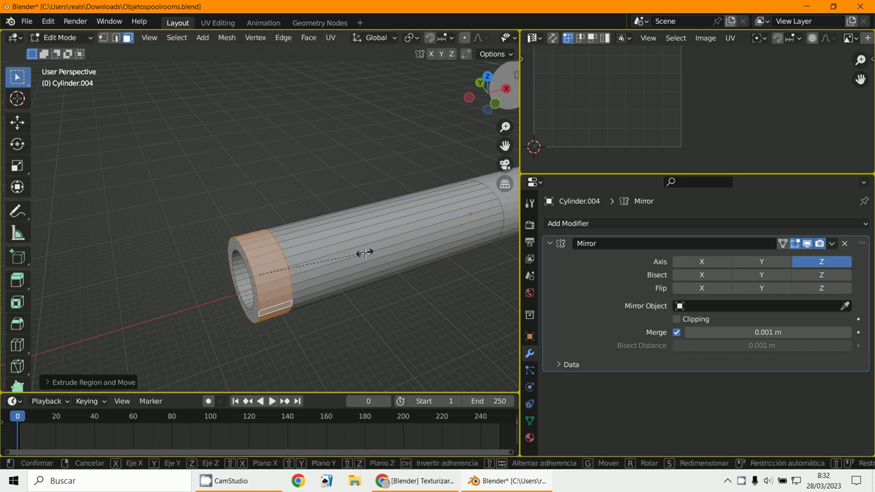
Step: Scale the extruded band by about 1.3 in Y and Z, excluding the global X axis, to form a thicker collar
key(s)
key(shift+x)
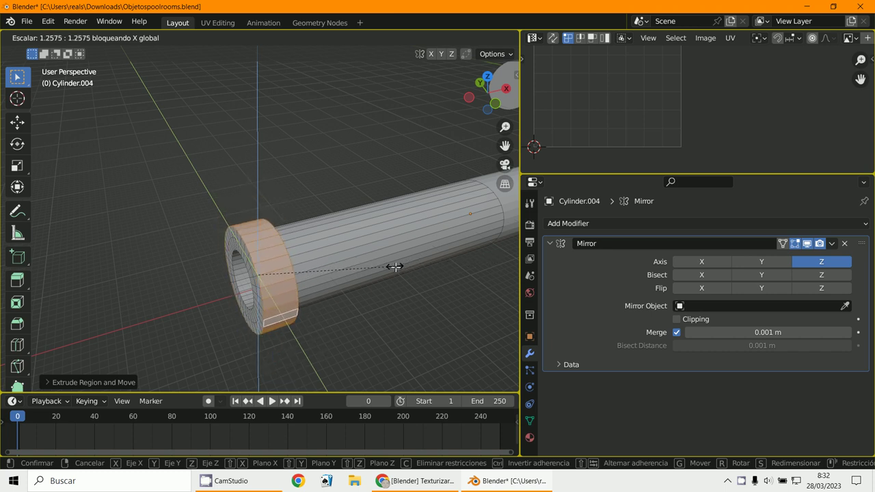
click(400, 268)
Step: Select the outer ring of faces on the collar's front, extrude it in place and move it outward along global X
middle_drag(255, 290, 286, 241)
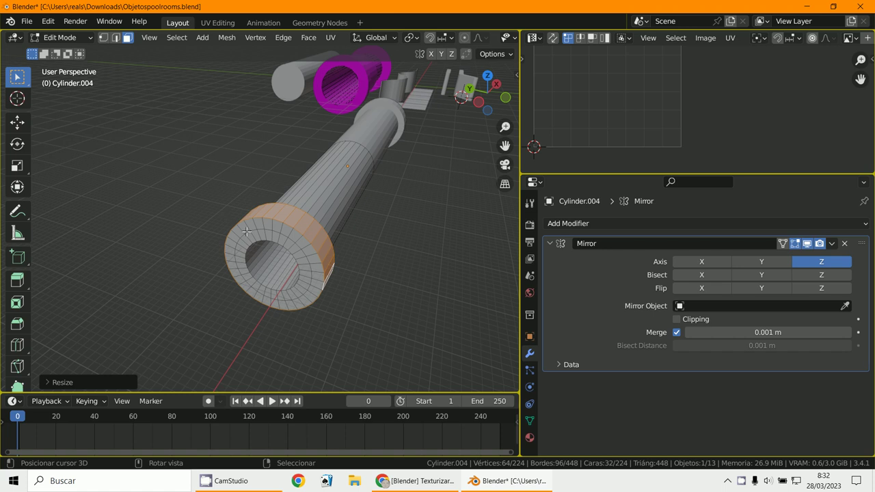
alt+click(253, 238)
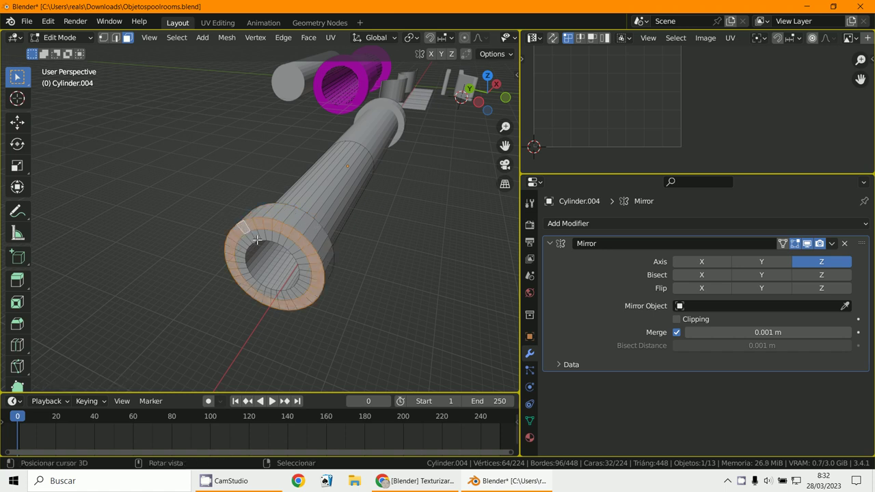
key(e)
key(y)
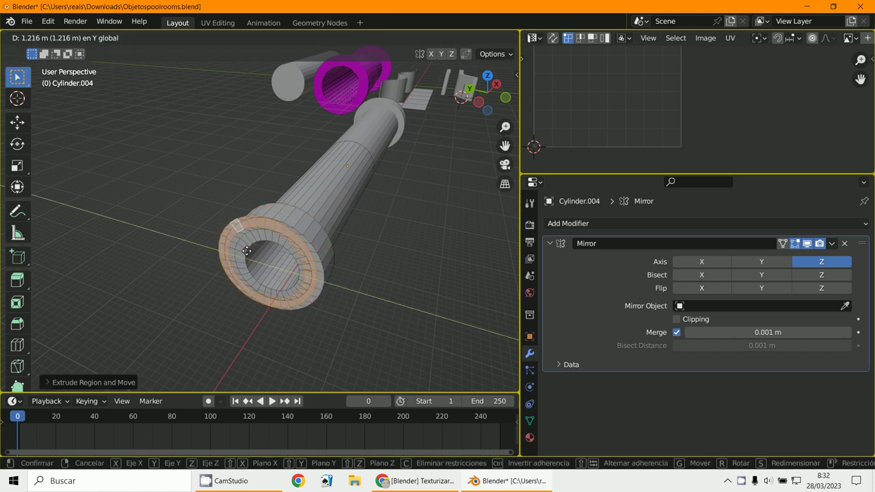
right_click(247, 251)
key(g)
key(x)
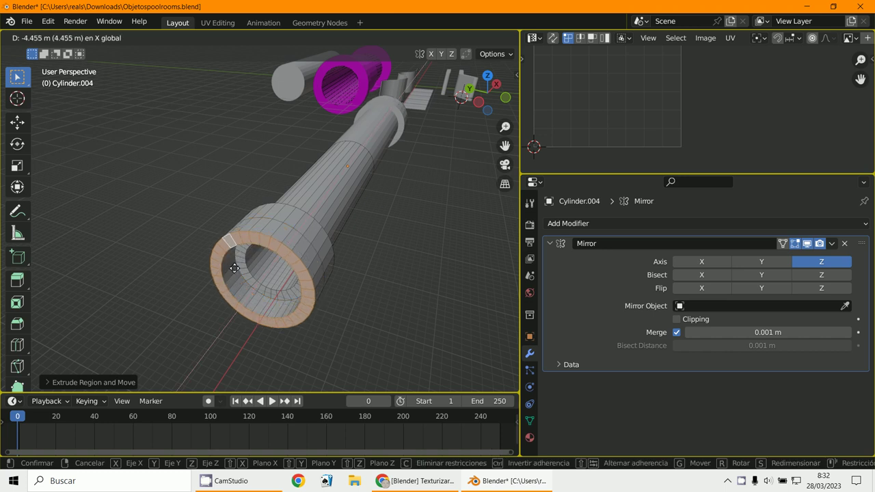
click(232, 255)
middle_drag(301, 283, 328, 257)
scroll(328, 257, up, 2)
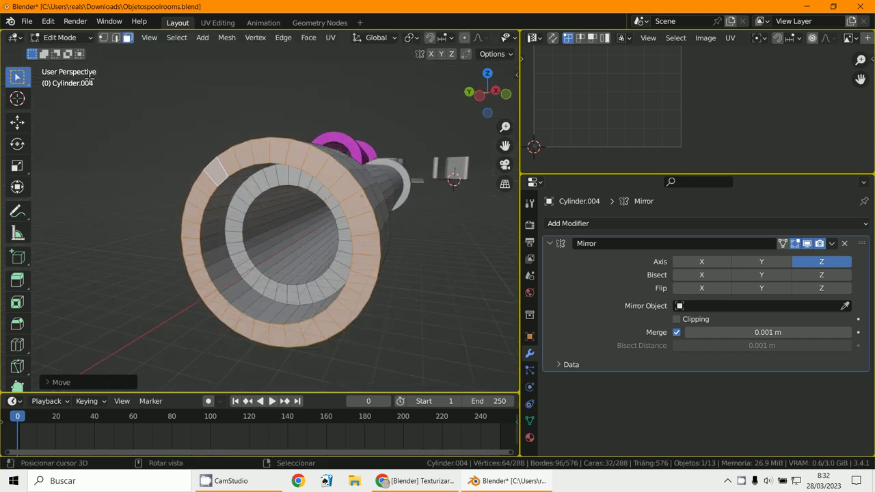
Step: Switch back to Object Mode and view the whole mirrored pipe with its end collars
click(60, 37)
click(55, 52)
middle_drag(232, 186, 294, 240)
scroll(201, 232, down, 3)
click(225, 481)
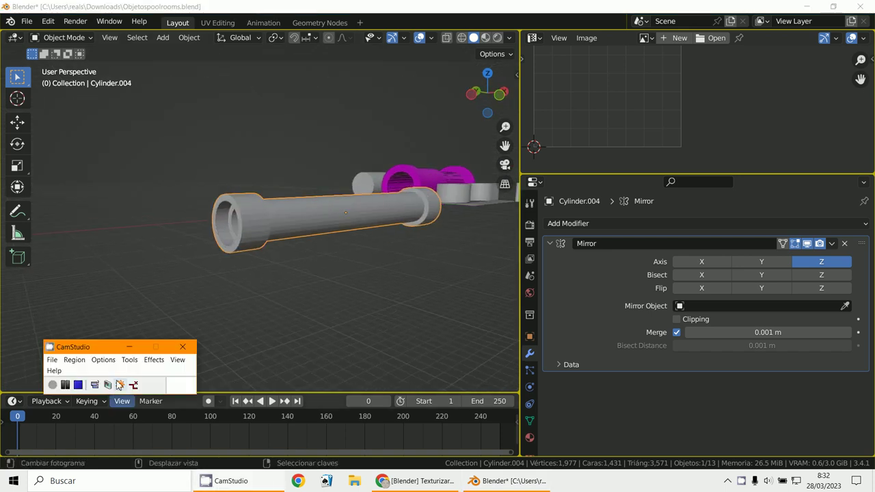